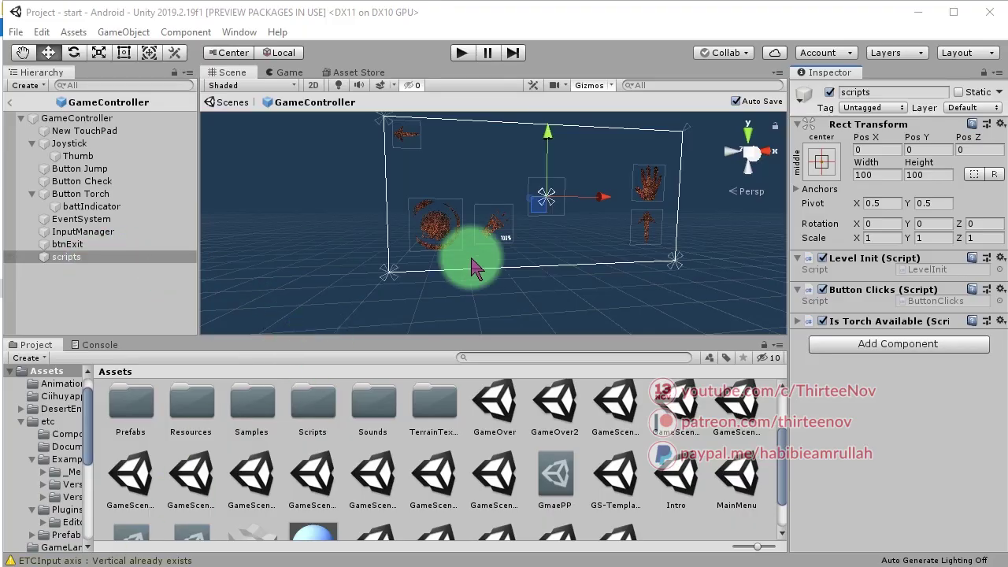
Frame Button Torch in the Scene view and create a UI Button as its child
click(482, 229)
click(79, 194)
key(f)
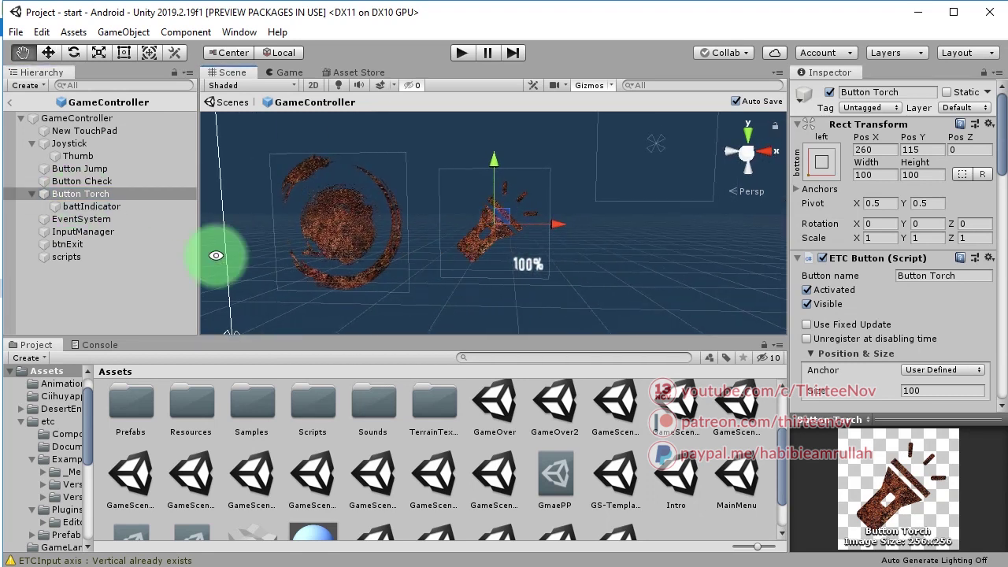
click(103, 198)
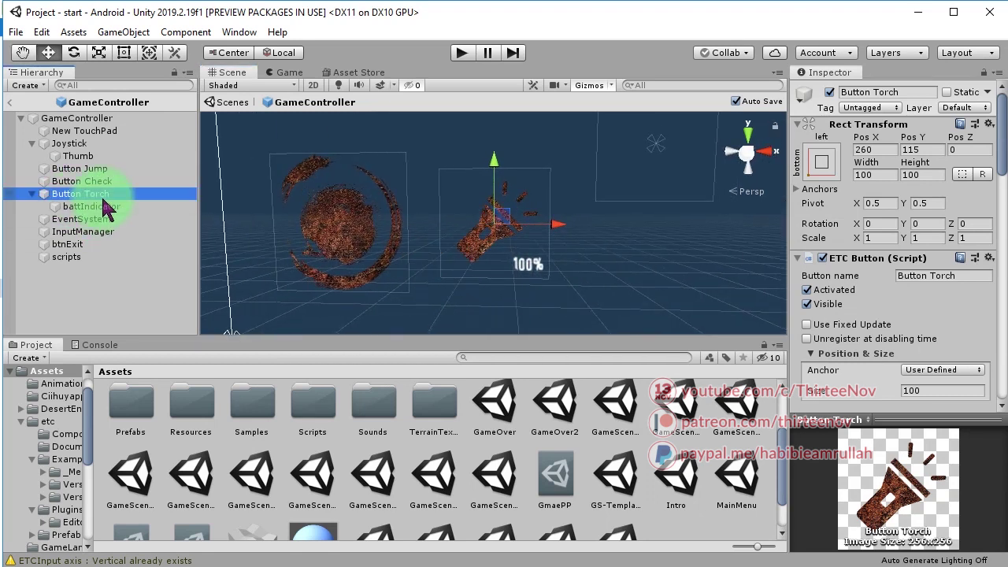
right_click(103, 200)
mouse_move(189, 386)
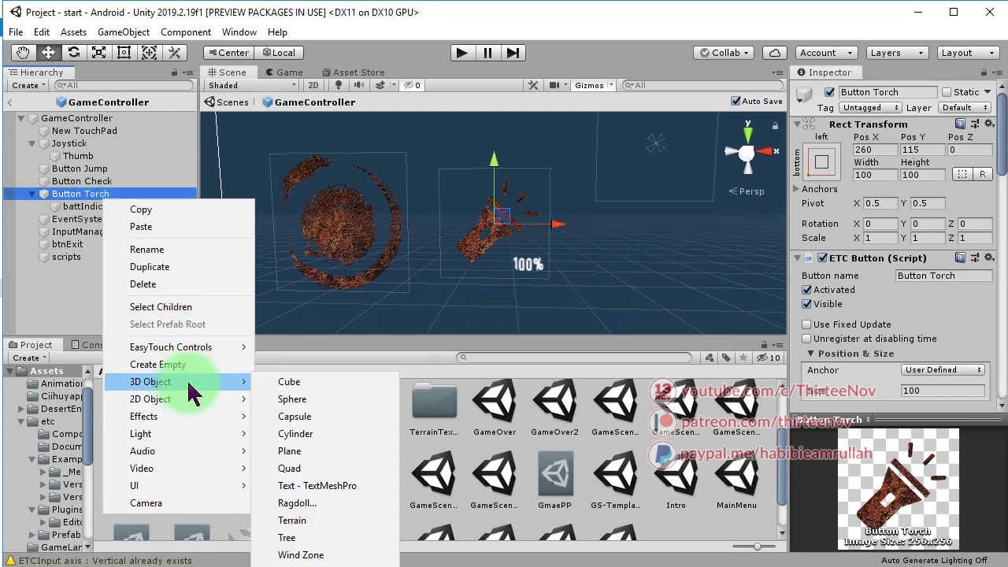
mouse_move(173, 488)
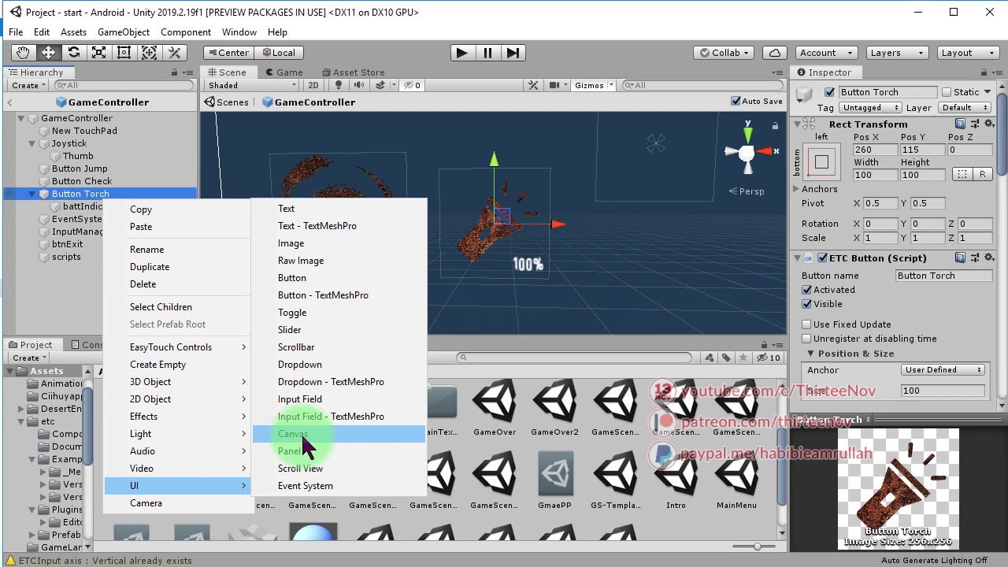
click(304, 285)
Drag the new button right and down to 151.7, -34.6, then check its Text child
drag(506, 210, 678, 250)
key(f)
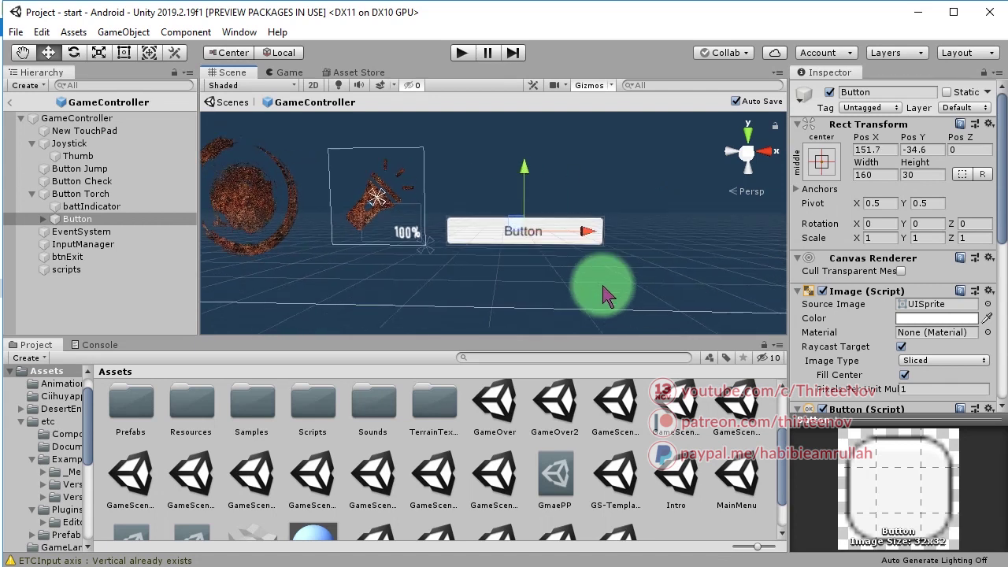
alt+drag(607, 295, 489, 256)
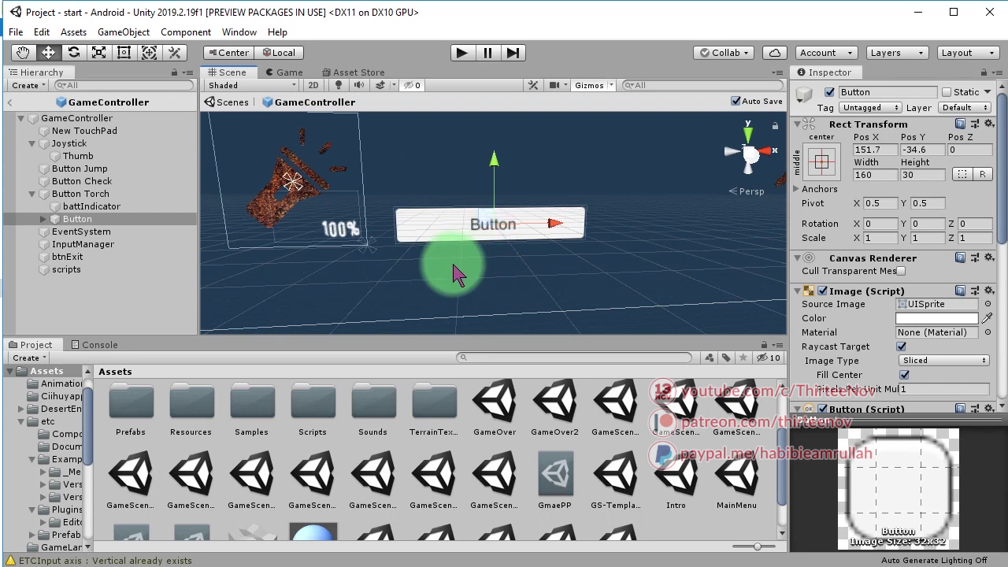
click(44, 222)
click(44, 219)
click(88, 231)
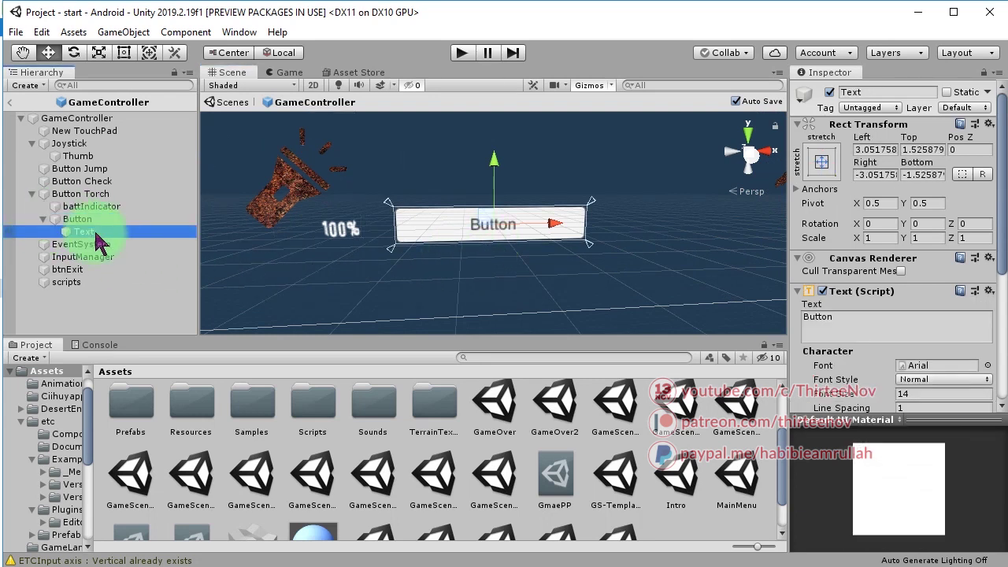
click(43, 218)
click(64, 219)
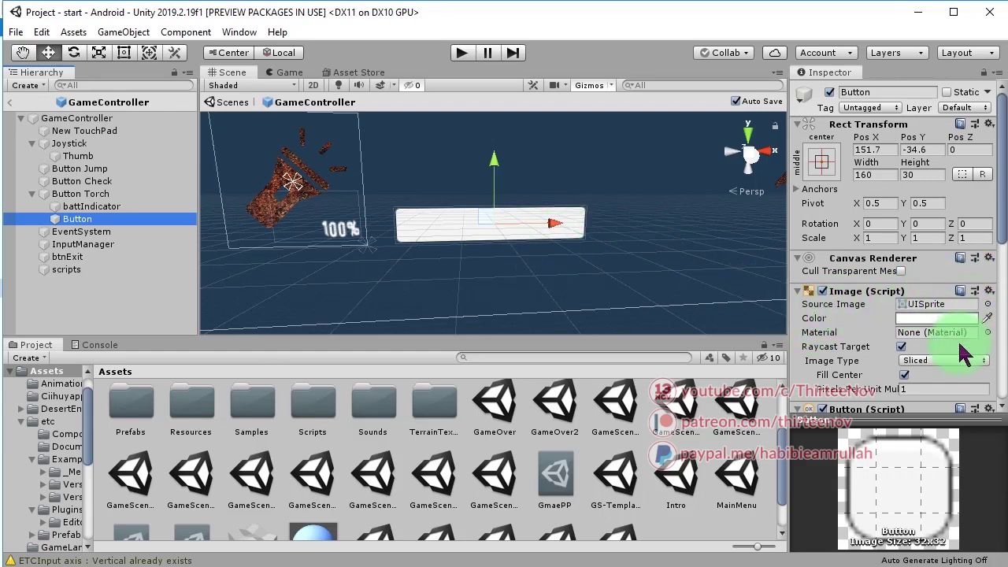
Set the button's Source Image to the torch sprite and apply Set Native Size
scroll(956, 338, down, 5)
scroll(983, 197, up, 3)
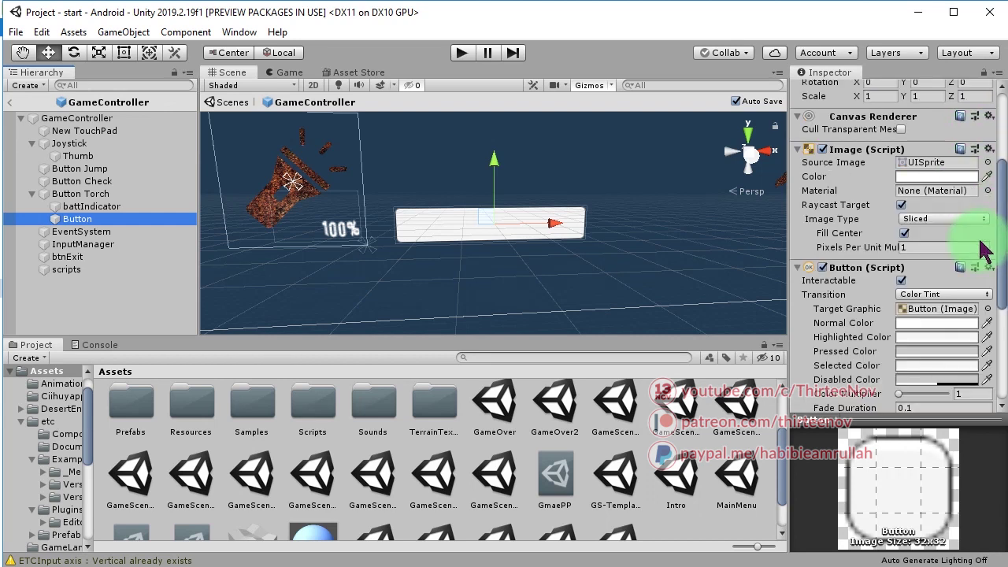
click(987, 163)
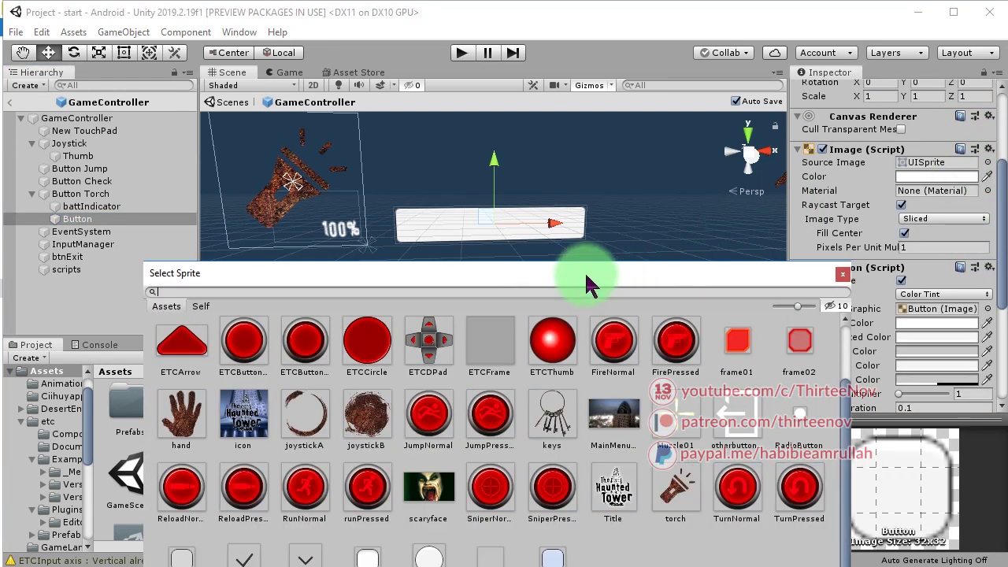
drag(585, 271, 573, 72)
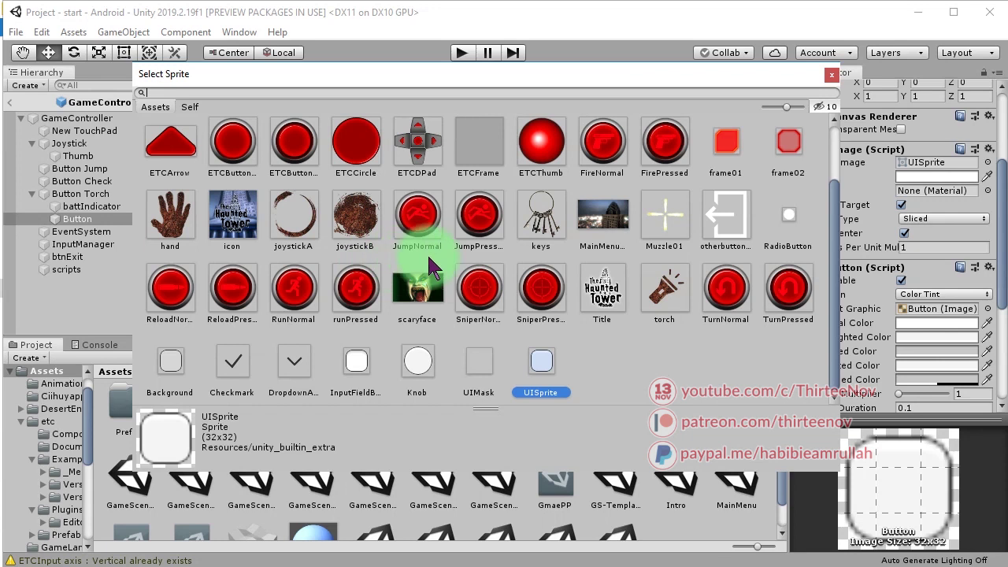
click(660, 286)
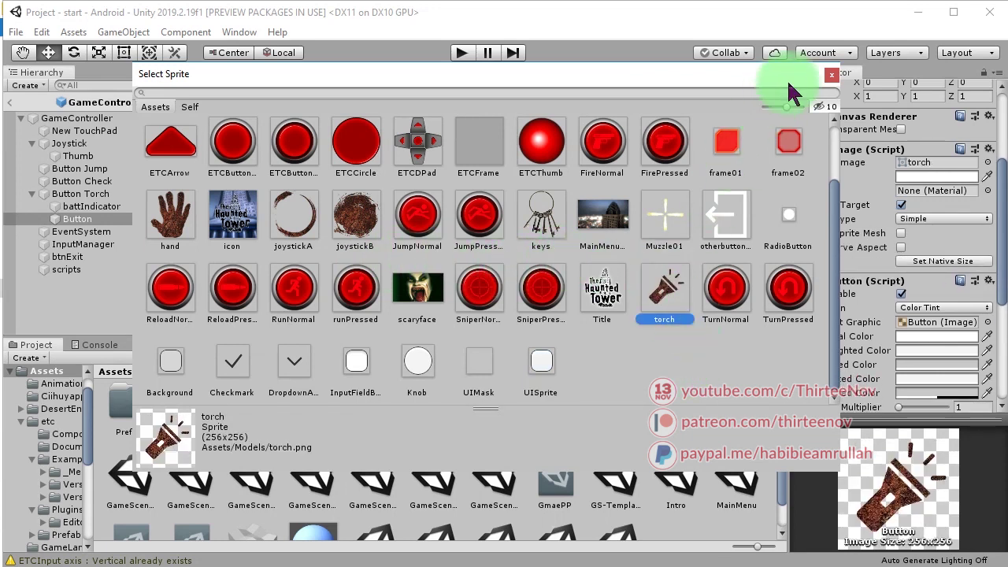
click(831, 74)
click(489, 238)
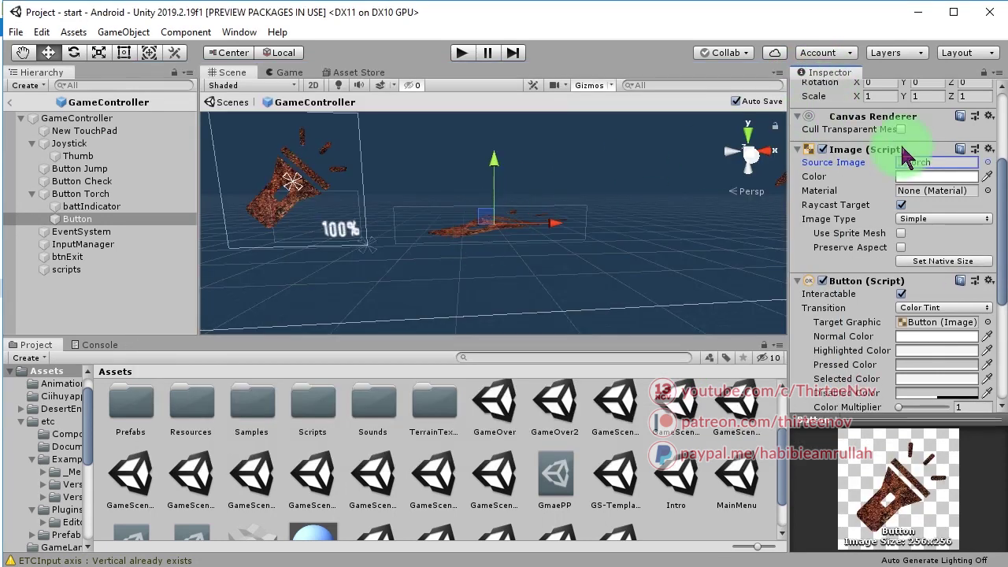
click(920, 261)
click(472, 221)
Shrink the torch button to 0.284 scale with the Scale tool
scroll(467, 223, down, 2)
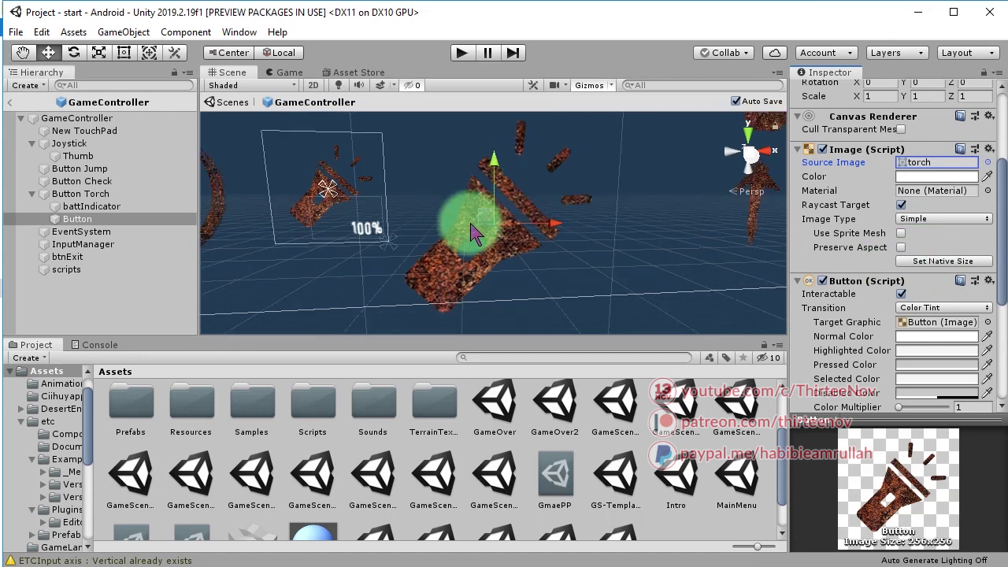
click(100, 54)
click(414, 241)
drag(493, 224, 449, 262)
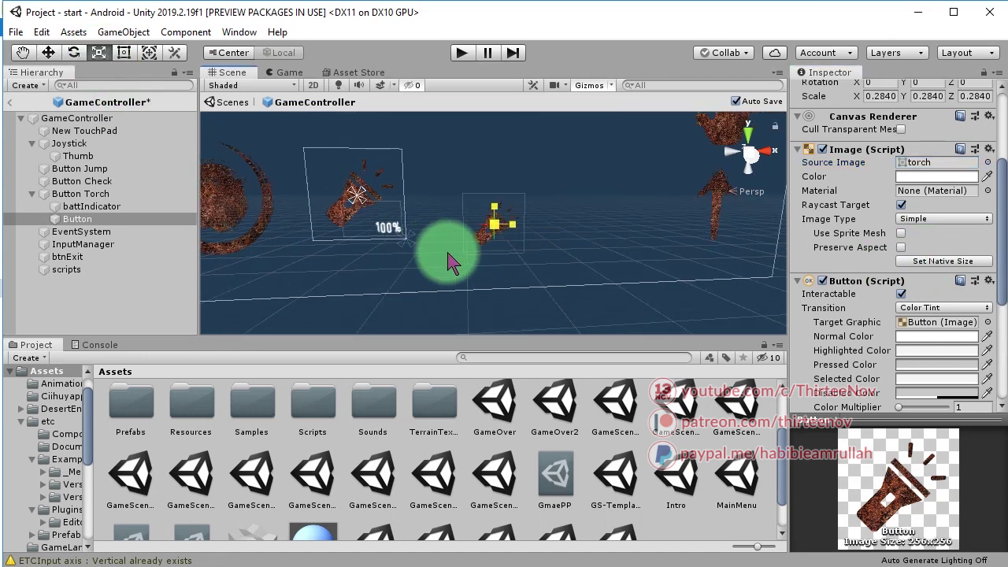
Move the torch button up and left in the scene
scroll(453, 262, up, 2)
scroll(453, 262, up, 1)
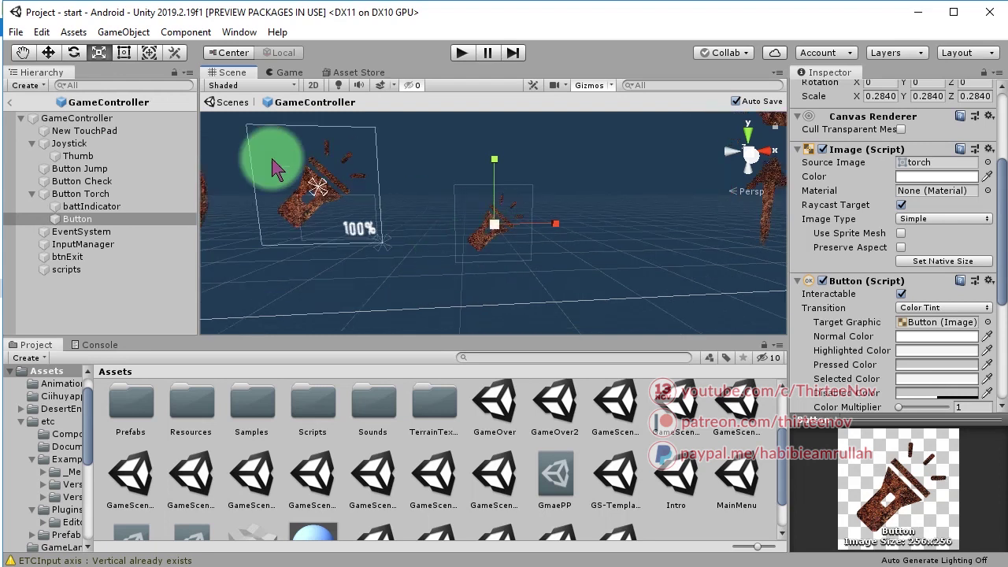
click(48, 53)
mouse_move(477, 210)
mouse_down()
mouse_move(425, 201)
mouse_move(468, 211)
mouse_up()
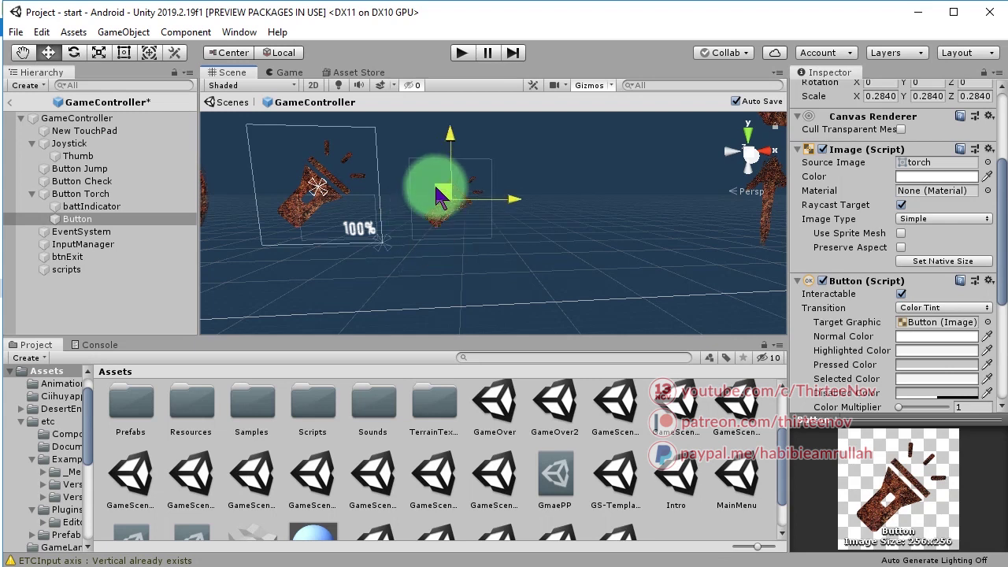
Rotate the torch button 45 degrees around Z
scroll(470, 211, down, 1)
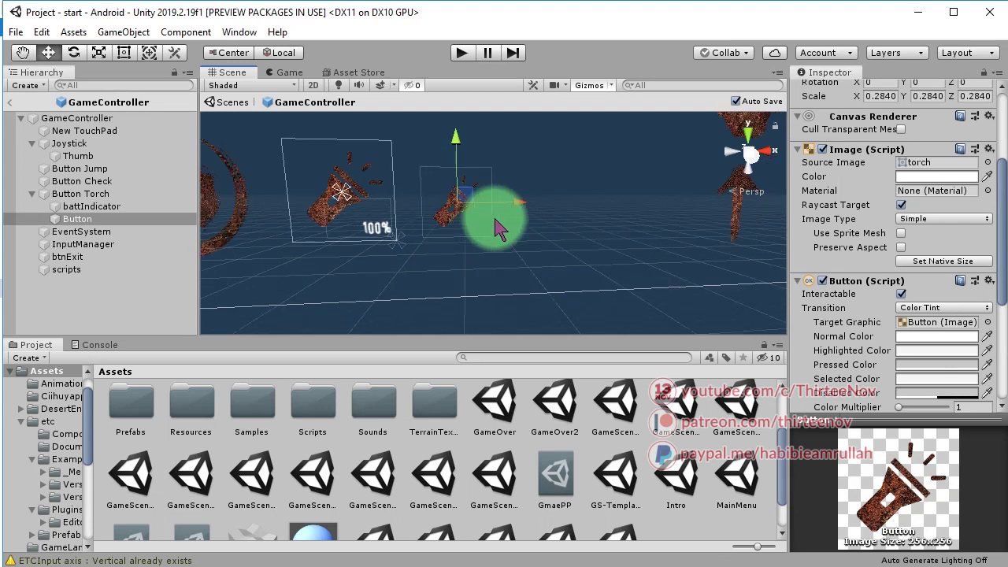
click(74, 53)
drag(477, 155, 382, 123)
scroll(507, 232, down, 1)
Open the Assets/Scripts folder and select the Torch script
click(48, 53)
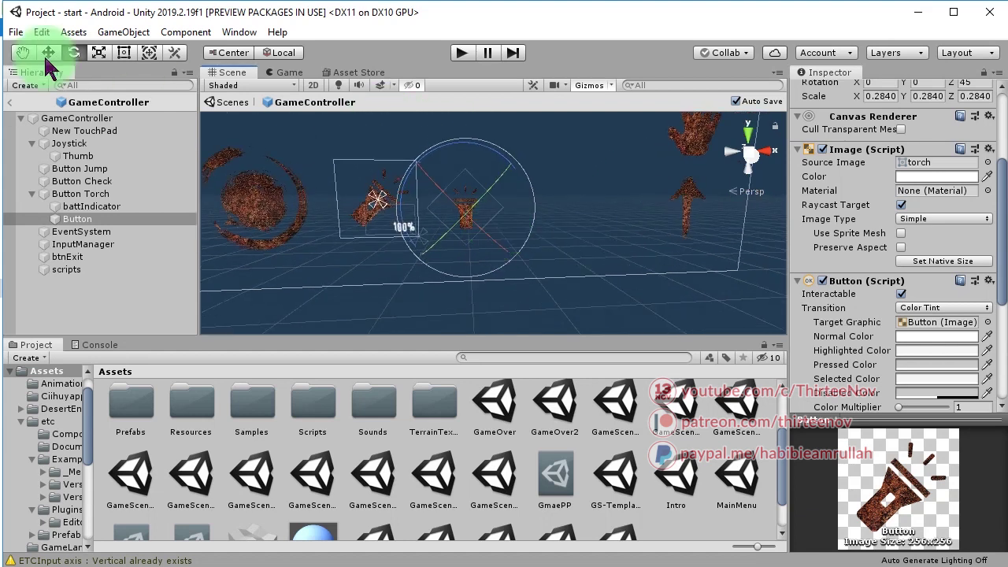
scroll(543, 240, down, 1)
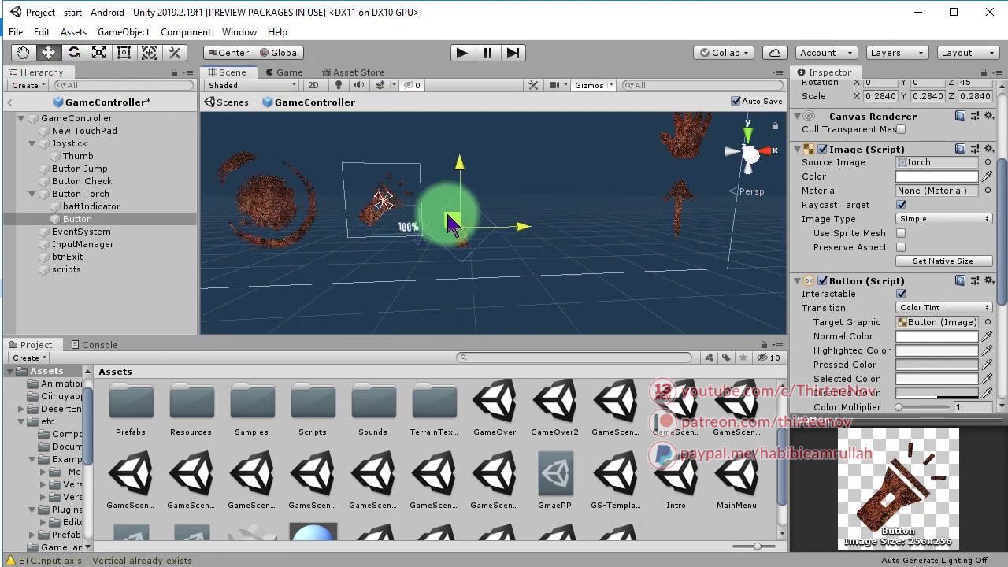
double_click(311, 405)
click(256, 495)
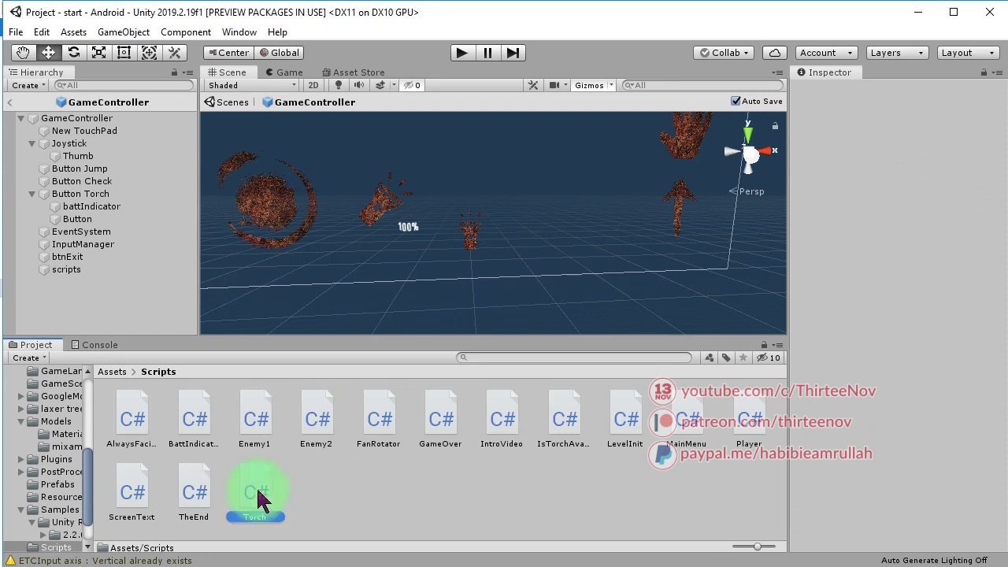
Open Torch.cs in Notepad++, scroll to the end, and place the cursor after turnOff
double_click(263, 488)
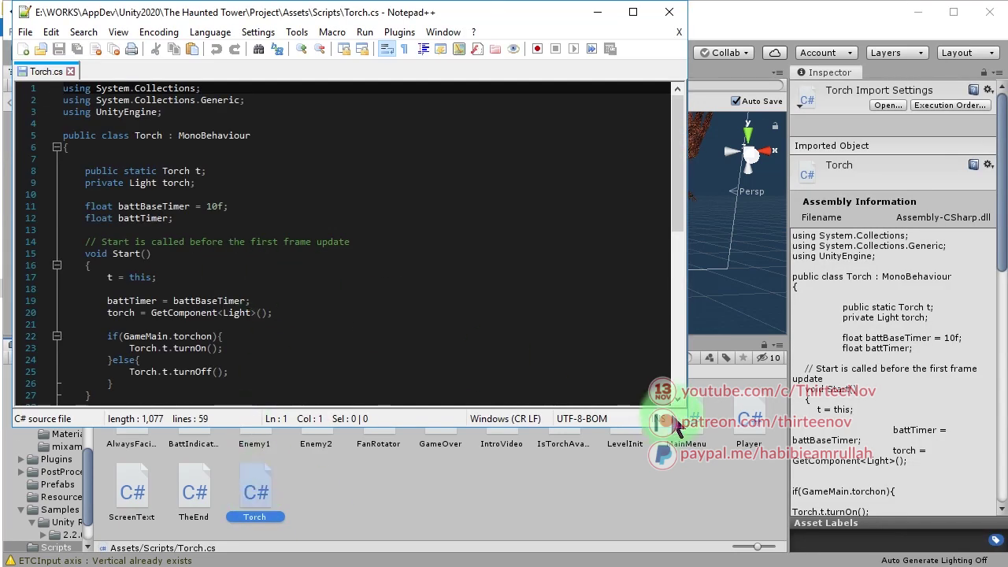
drag(683, 423, 900, 507)
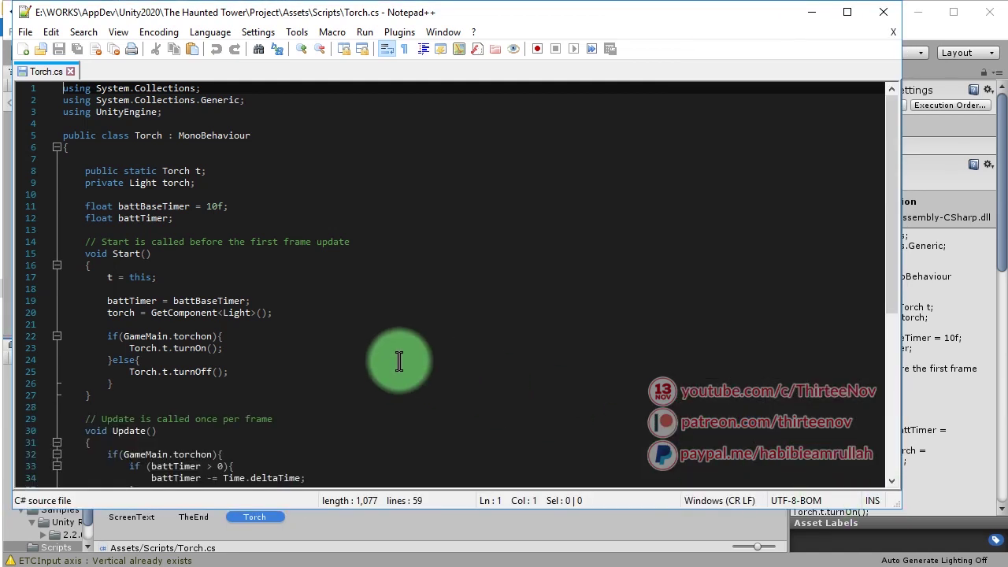
scroll(400, 360, down, 2)
scroll(399, 361, down, 1)
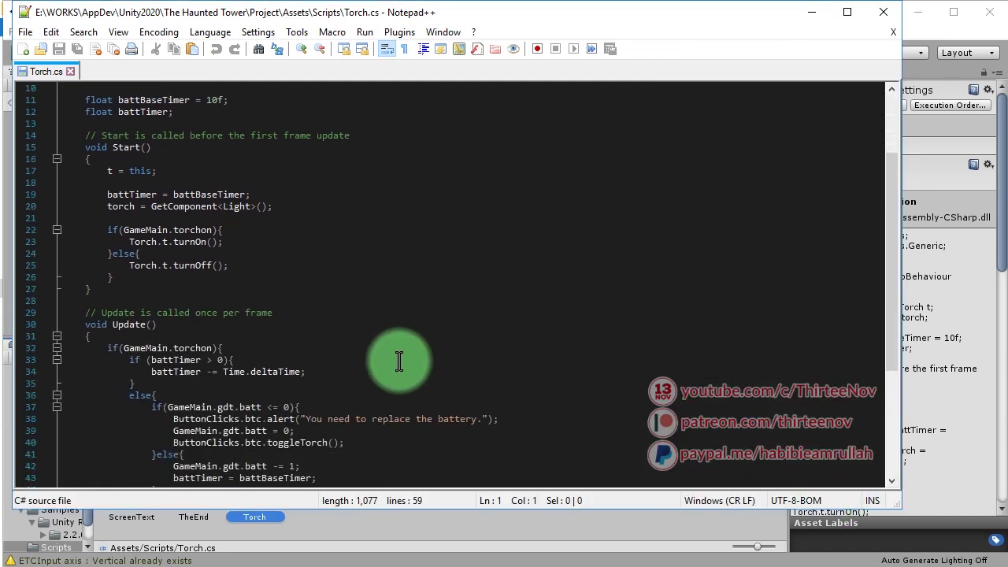
scroll(400, 360, down, 1)
scroll(400, 361, down, 4)
scroll(399, 361, down, 1)
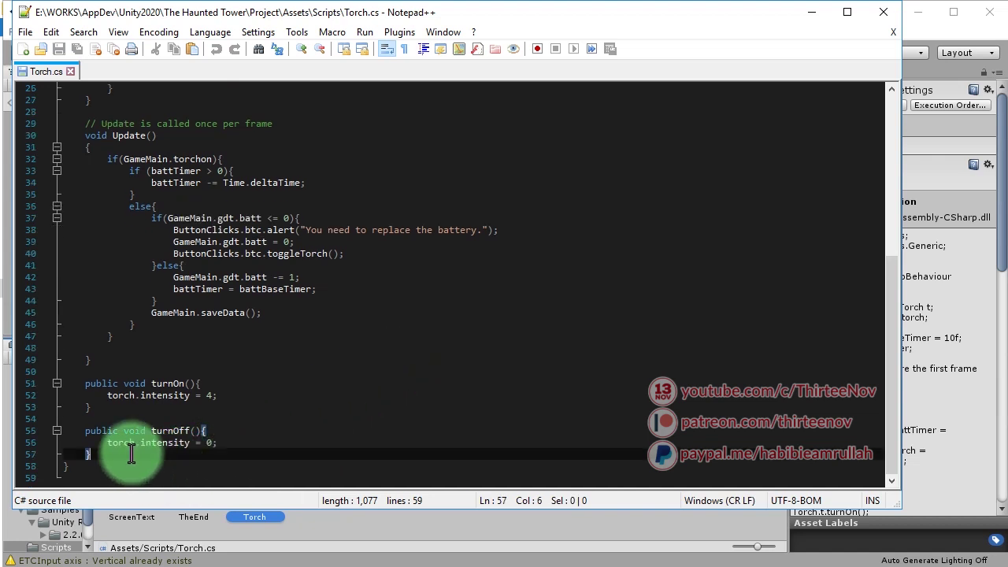
click(89, 455)
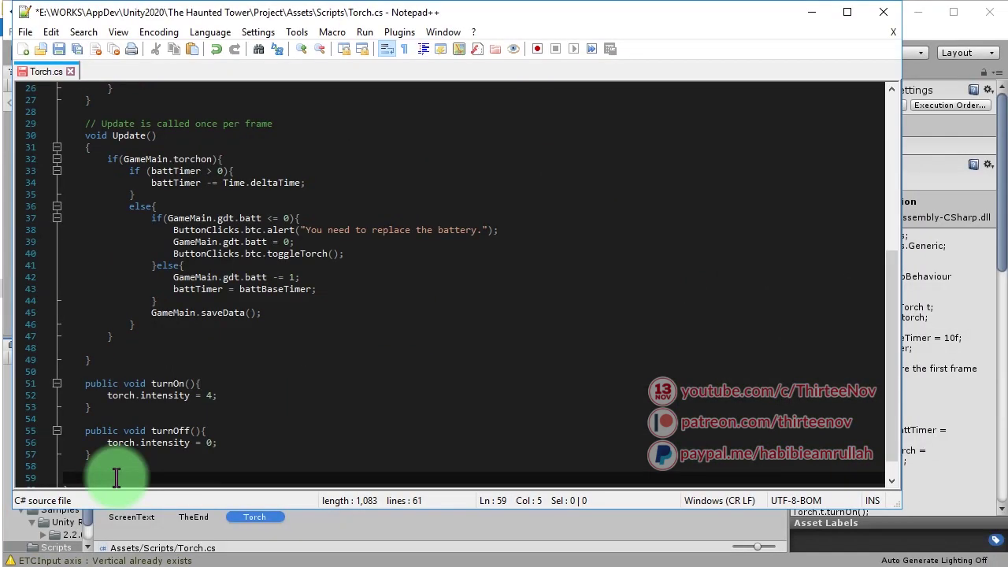
Write a torchMode(int n) method with an if (n == 1) branch starting 'torch.' and save
key(Return)
key(Return)
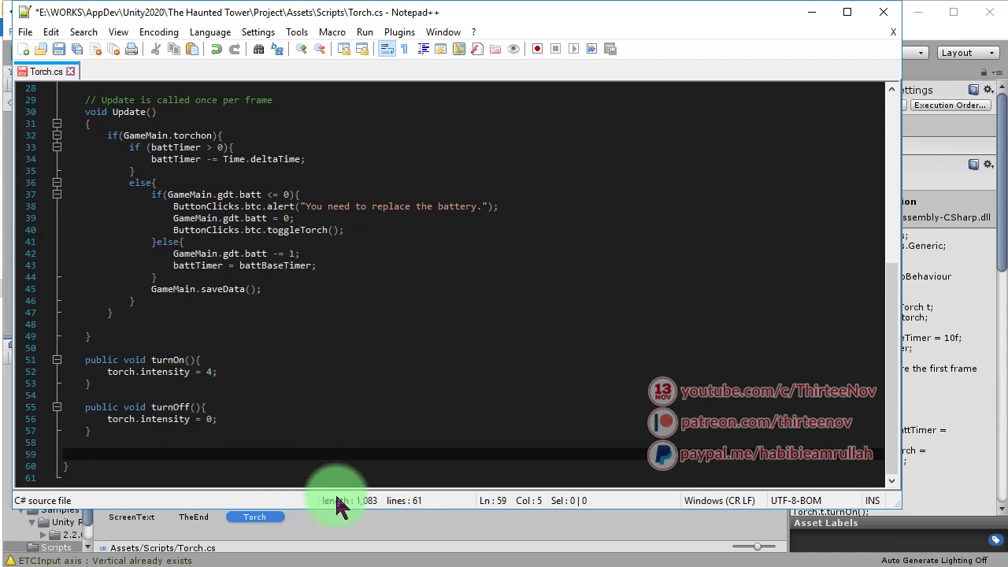
text(public void)
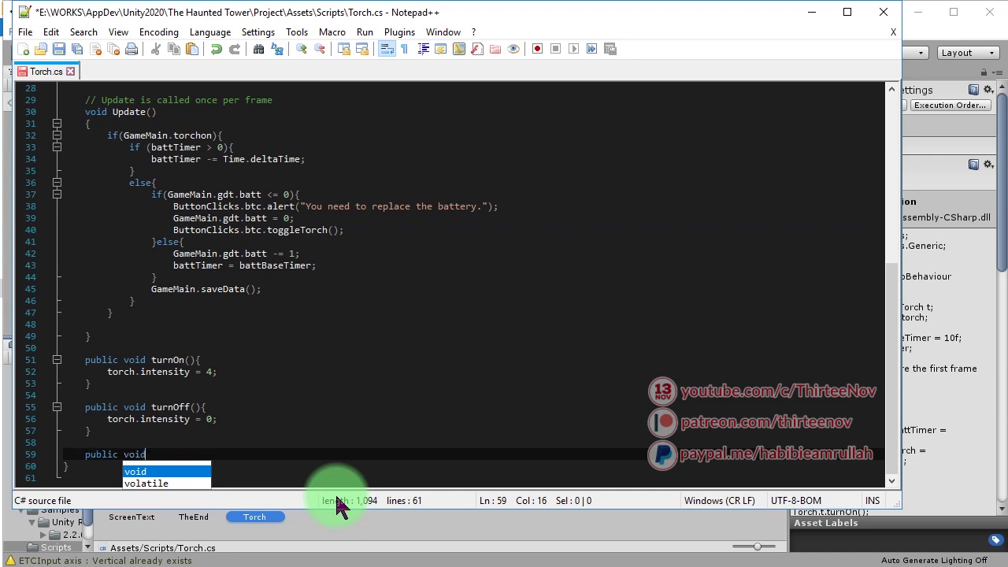
text( torchMode()
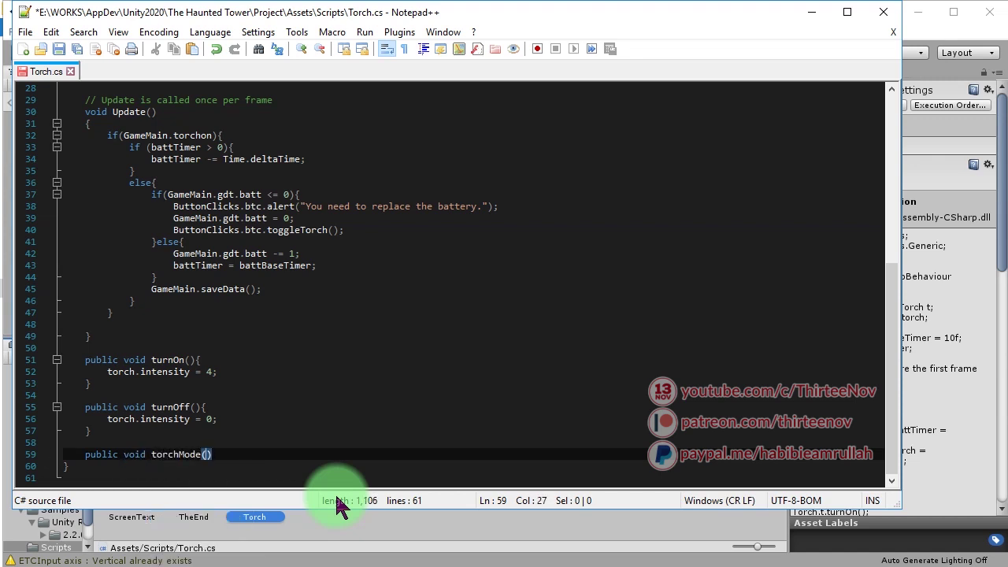
text(int n)
key(Return)
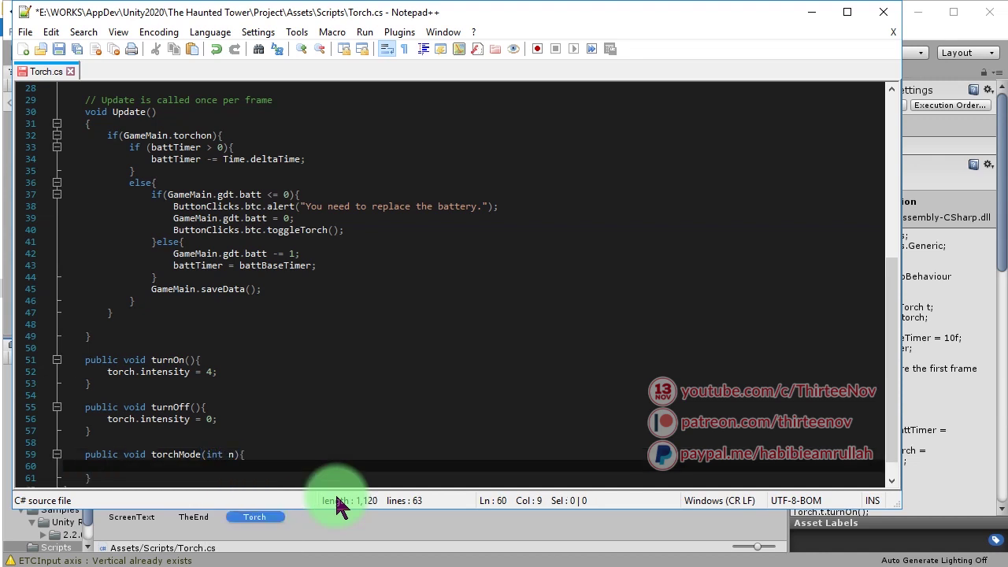
scroll(304, 390, down, 1)
text(if )
text(n == 1){)
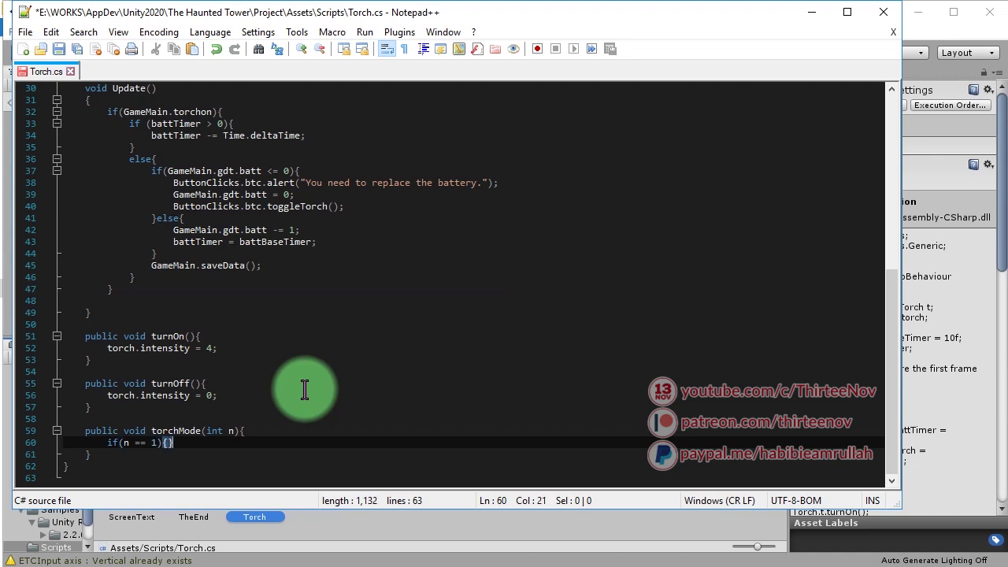
key(Return)
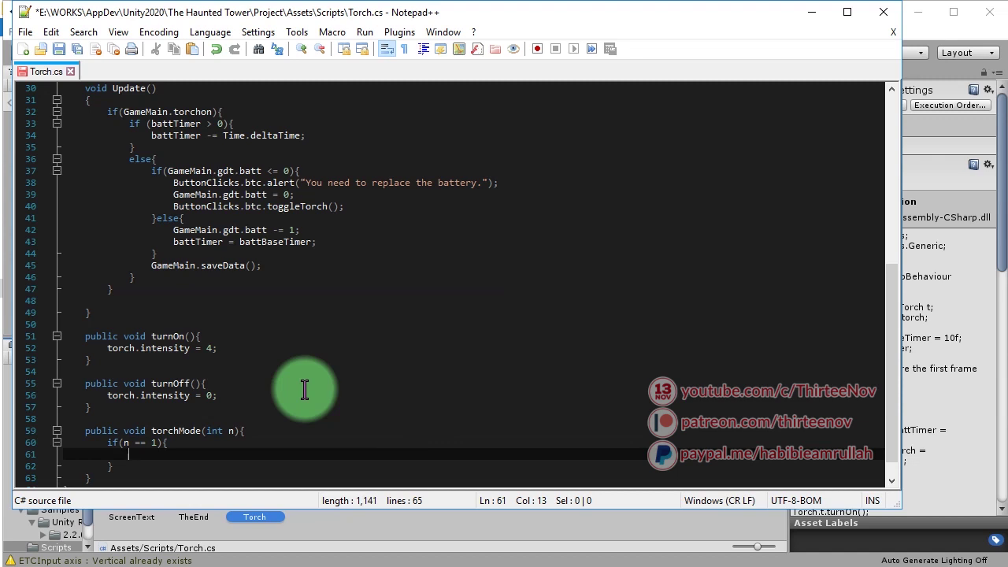
key(ctrl+s)
text(torch.)
key(ctrl+s)
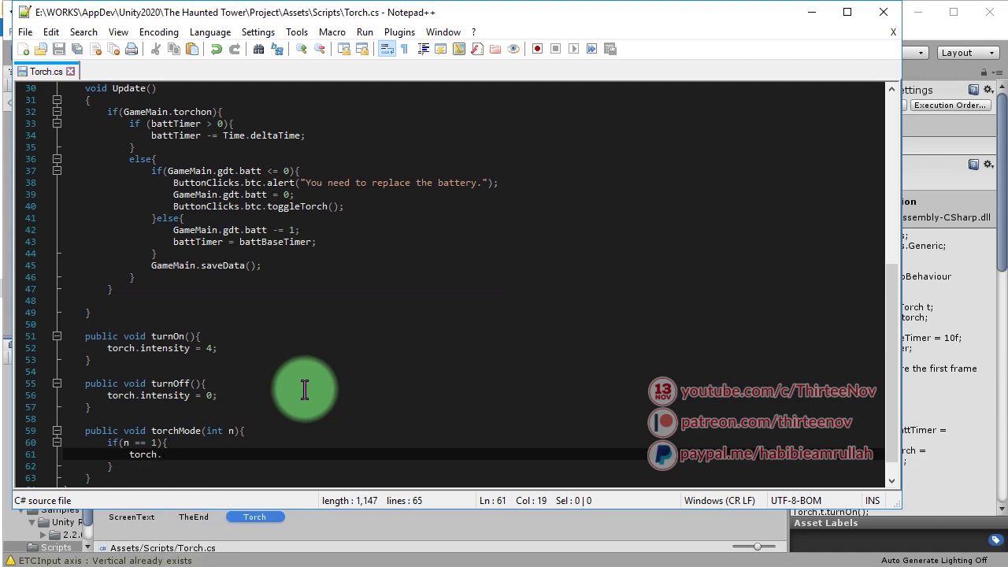
Return to Unity and go back to the top-level Assets folder
key(alt+Tab)
click(118, 371)
click(433, 493)
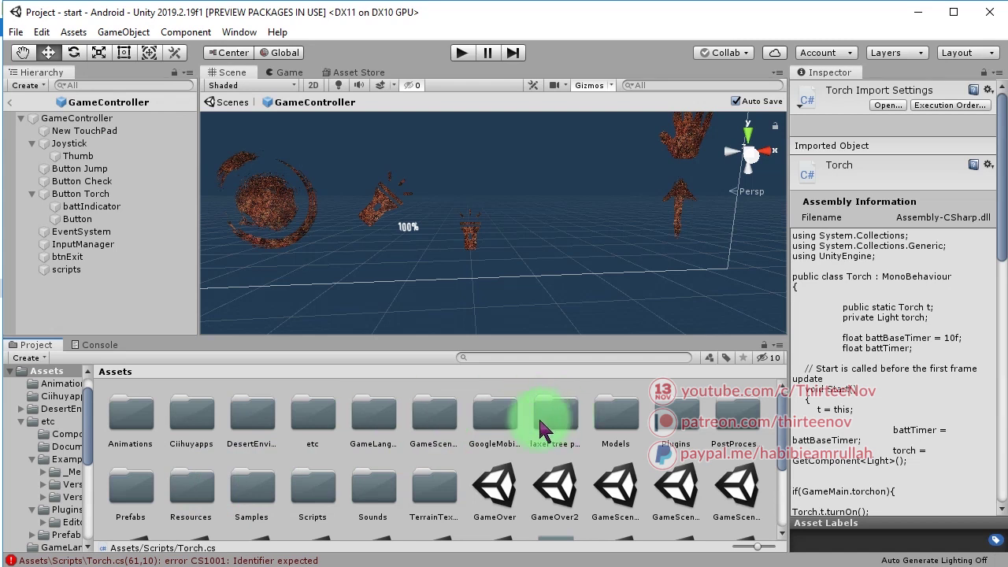
Open the Player prefab from Assets > Prefabs and select its camera's Spot Light
click(136, 501)
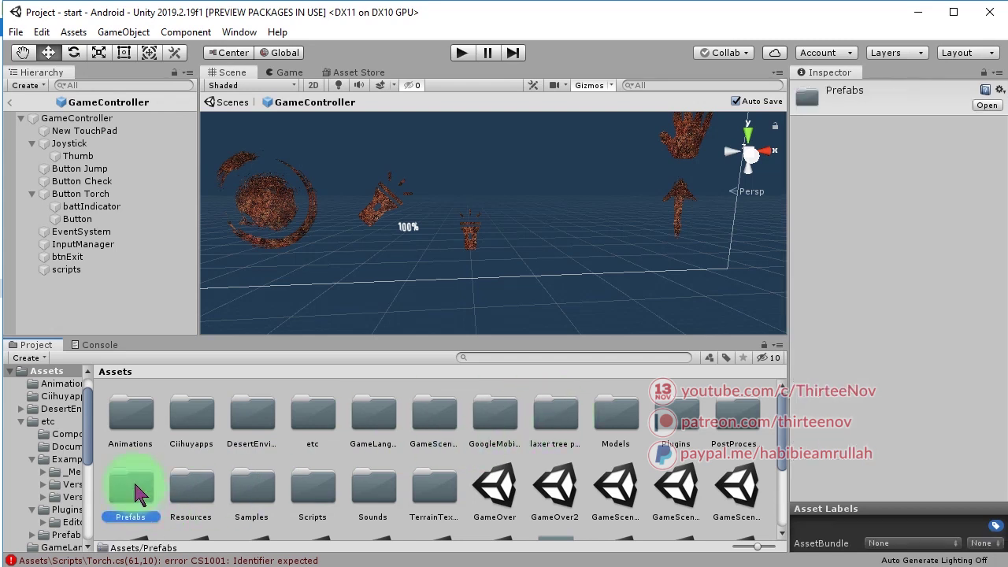
double_click(132, 493)
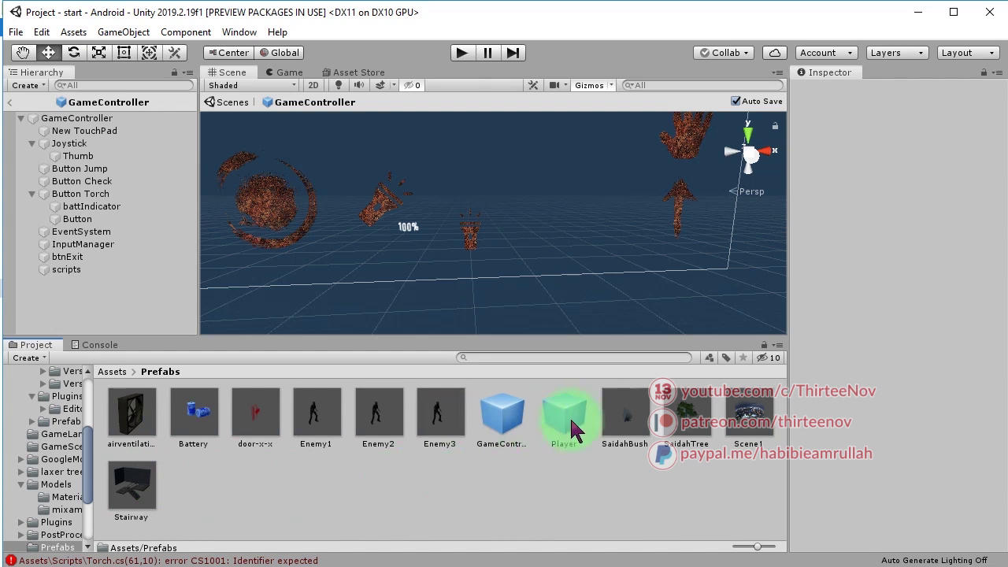
double_click(569, 425)
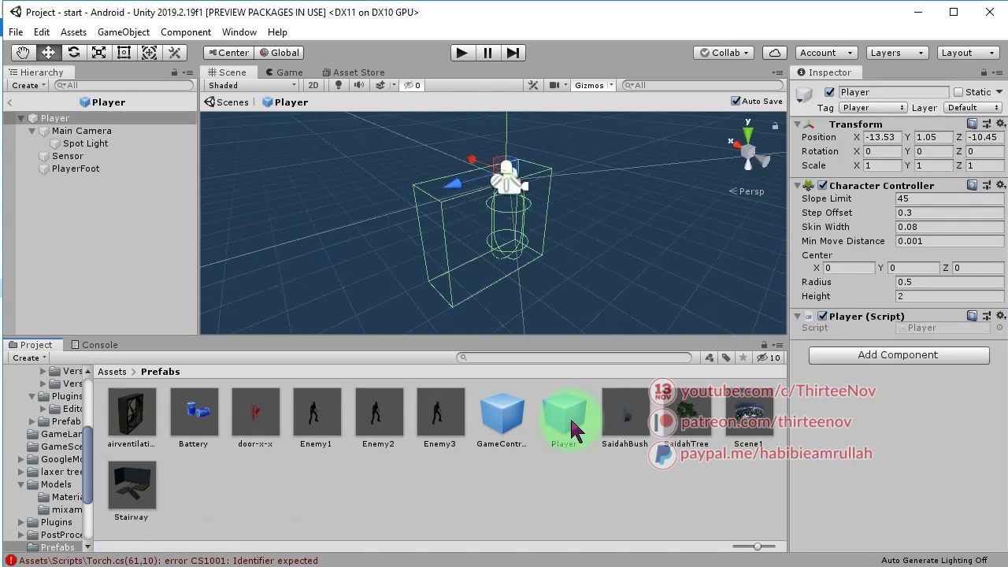
click(89, 145)
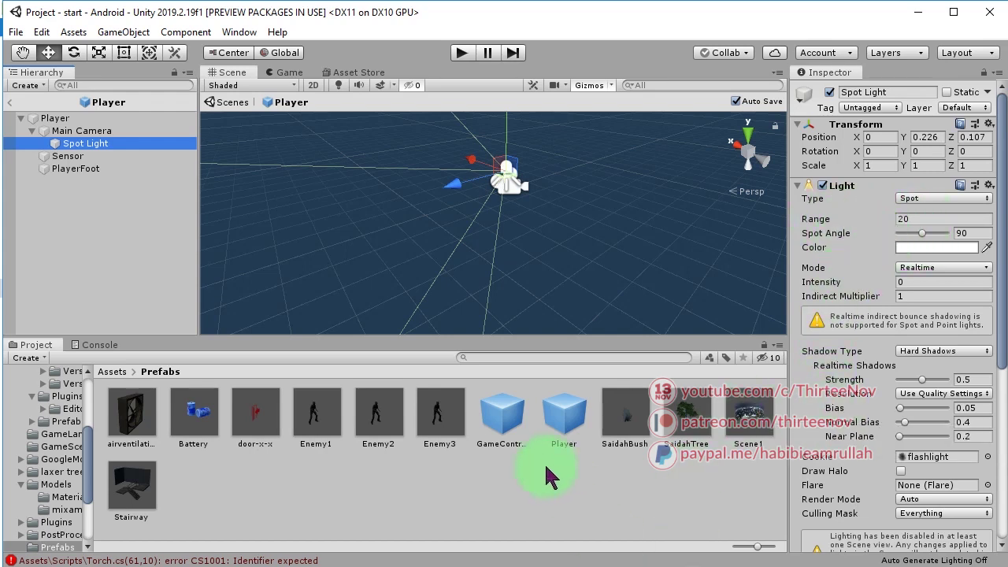
In torchMode's n == 1 branch set torch.range = 20 and torch.spotAngle = 90, then save
key(alt+Tab)
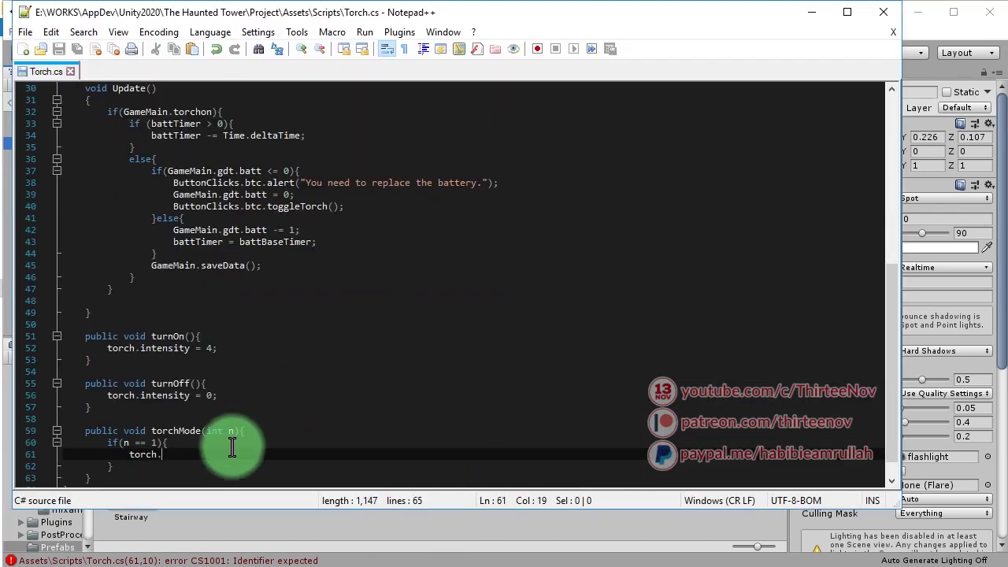
text(range =)
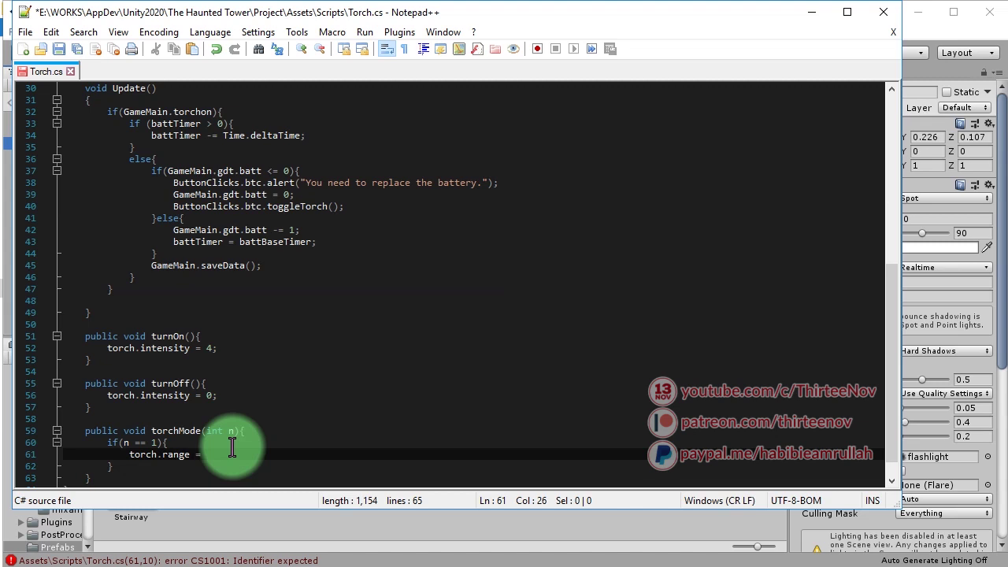
key(alt+Tab)
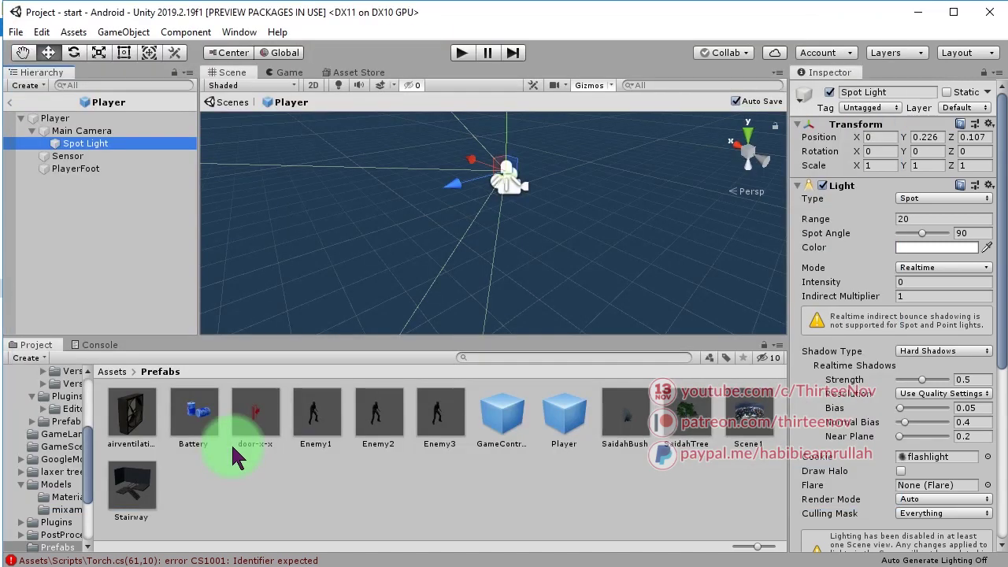
key(alt+Tab)
text(20)
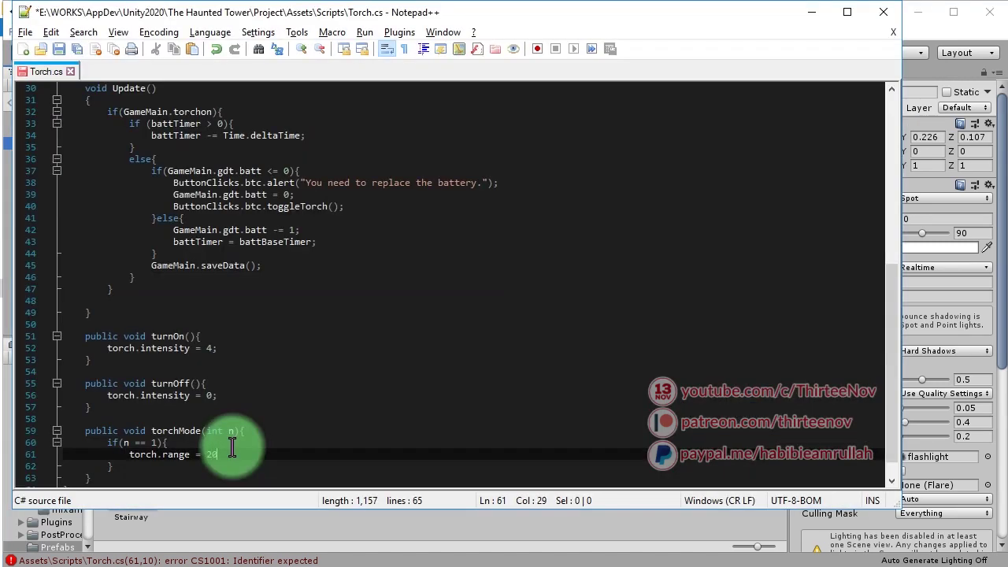
key(Return)
text(torch)
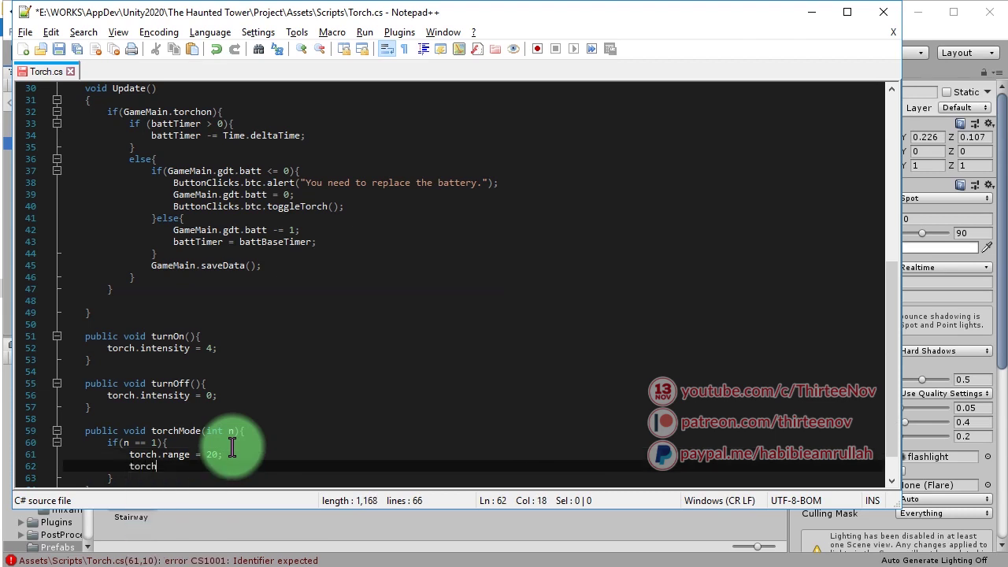
text(.spotAngle =)
key(alt+Tab)
key(alt+Tab)
key(ctrl+s)
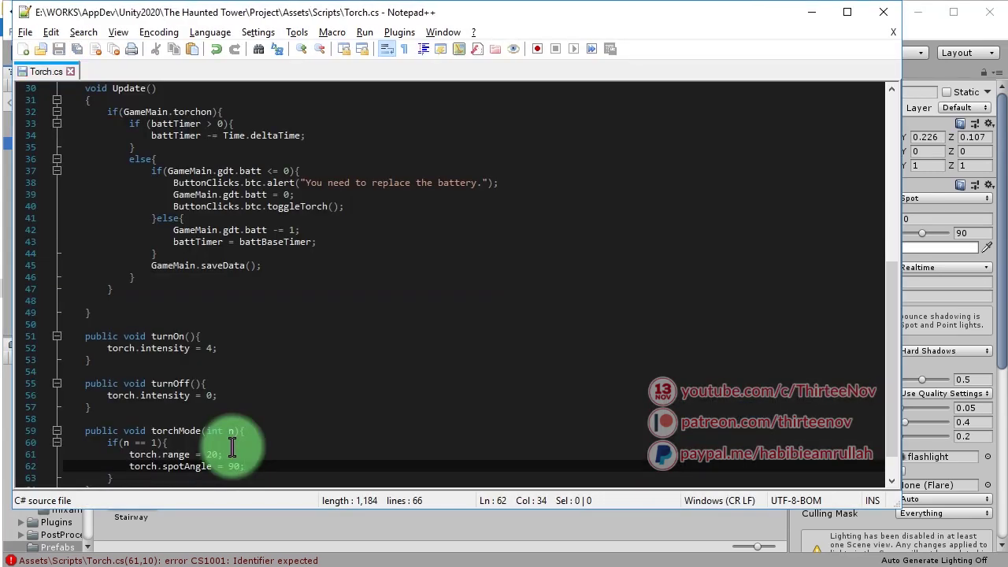
Add a torchMode(1) call inside turnOn and save Torch.cs
click(239, 336)
key(Return)
text(torchMode(1);)
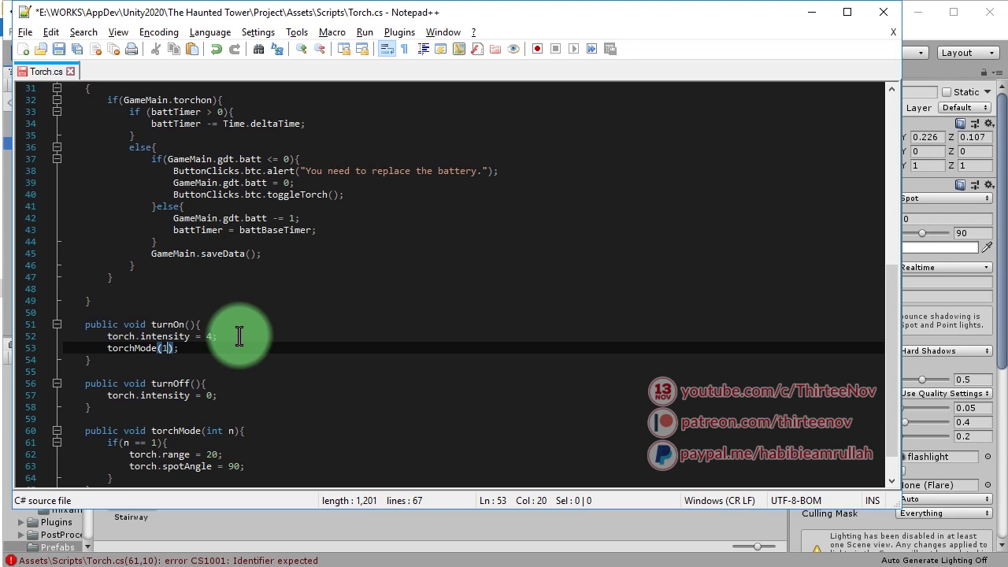
key(ctrl+s)
scroll(275, 327, down, 1)
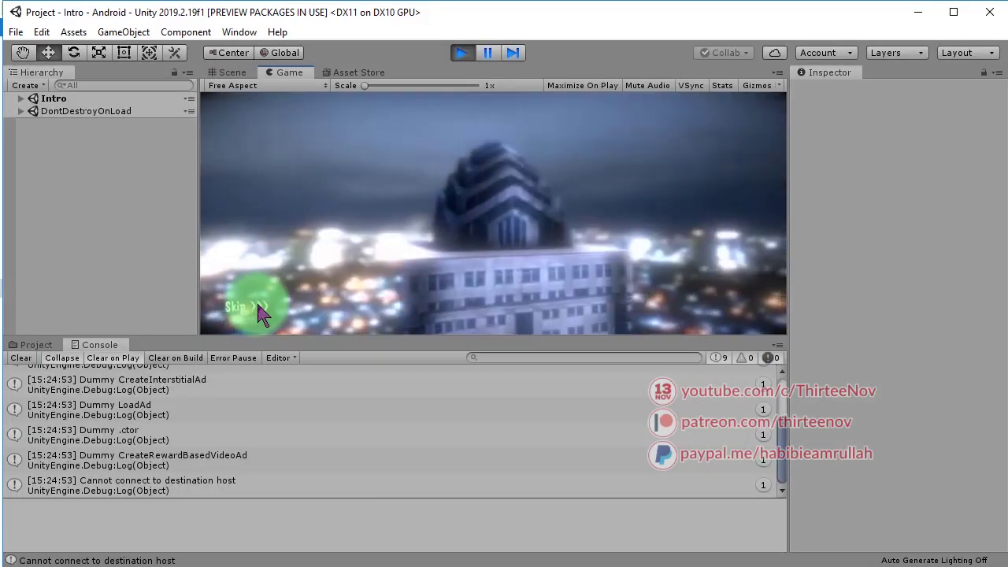
Start a game, toggle the flashlight on and off with its button, then stop play mode
click(315, 263)
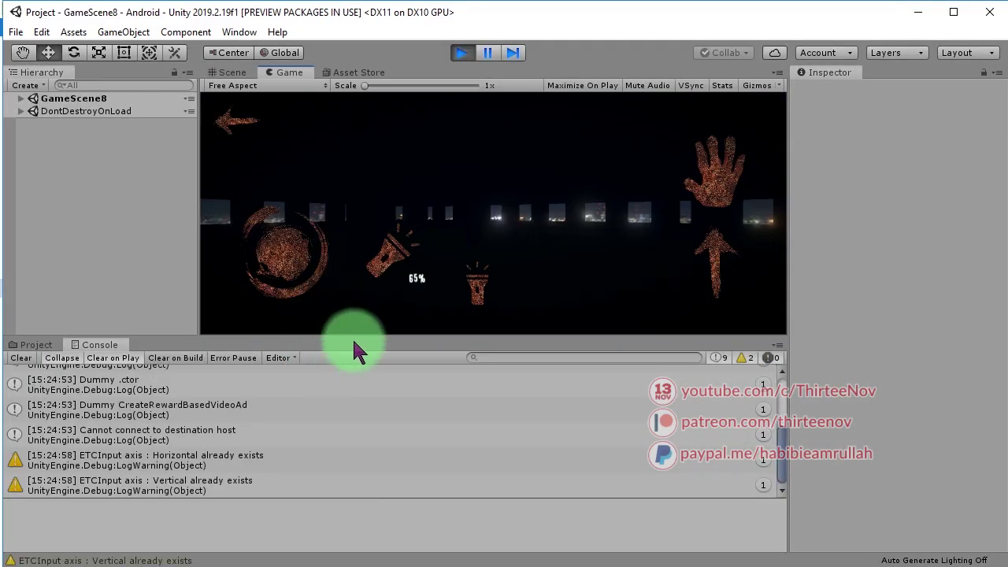
drag(353, 339, 356, 381)
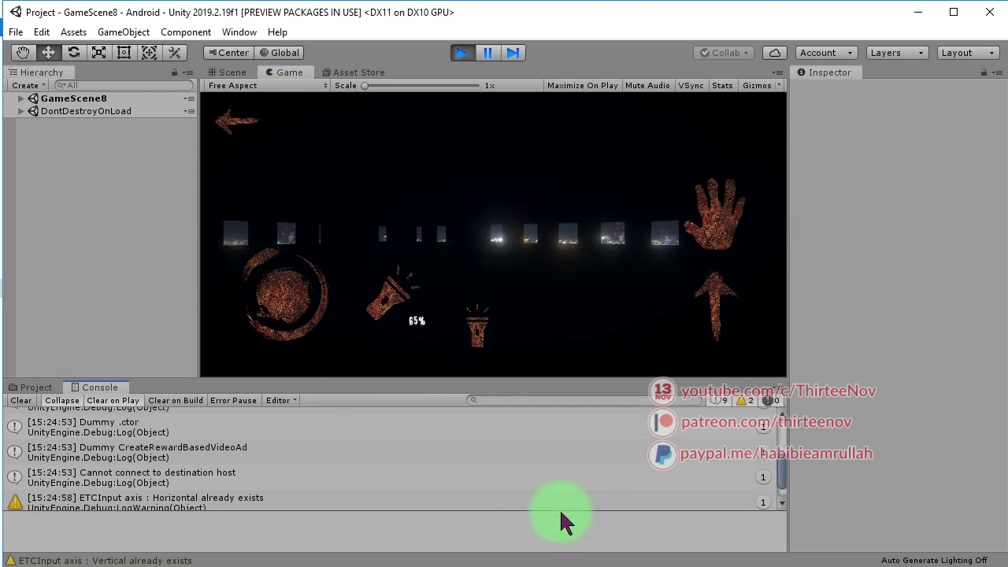
drag(581, 511, 581, 556)
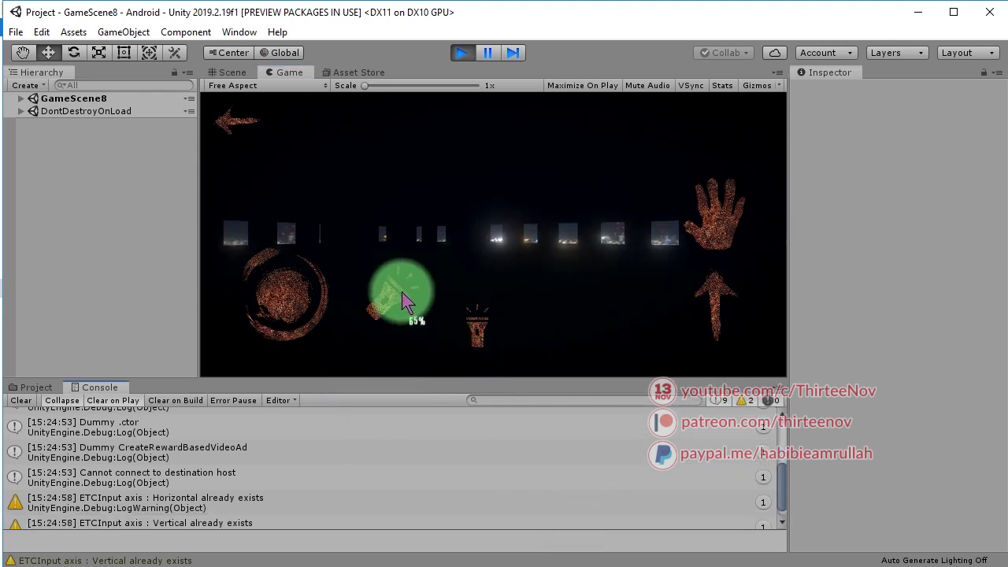
click(403, 296)
mouse_move(401, 302)
mouse_down()
mouse_move(541, 251)
mouse_move(389, 297)
mouse_move(390, 309)
mouse_up()
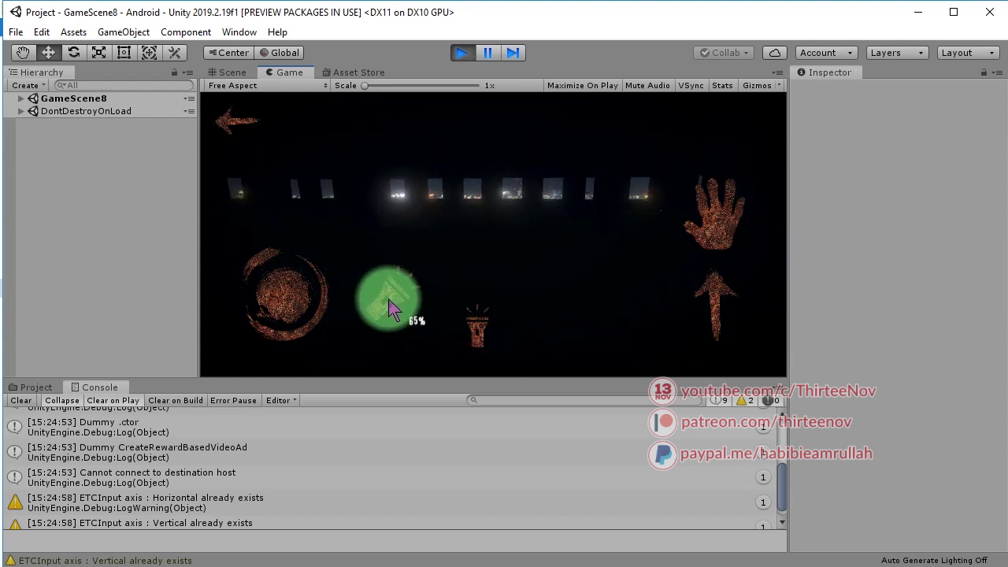
drag(390, 309, 390, 307)
click(472, 55)
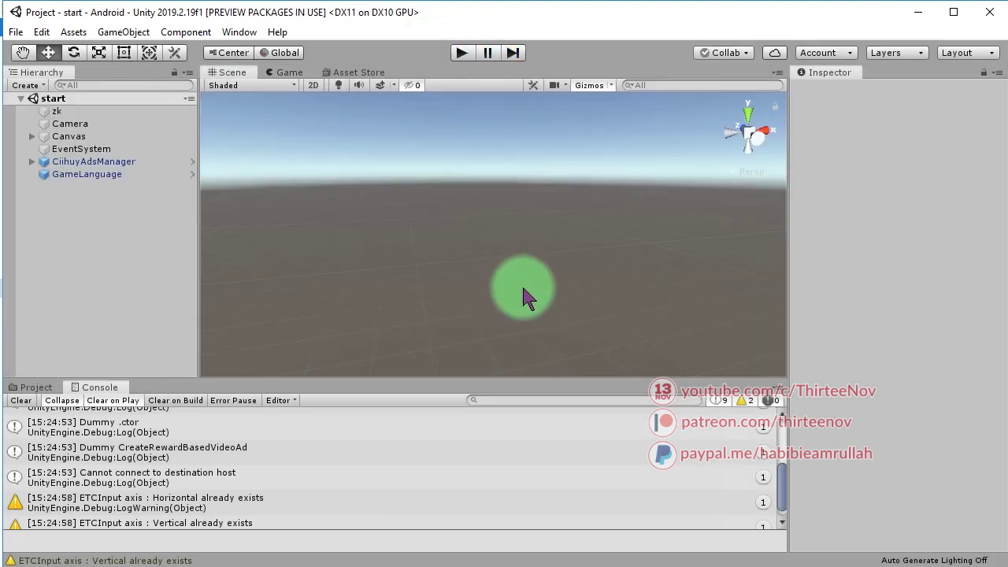
Open the GameController prefab and move the ButtonTorchMode button up and right
click(36, 387)
double_click(555, 457)
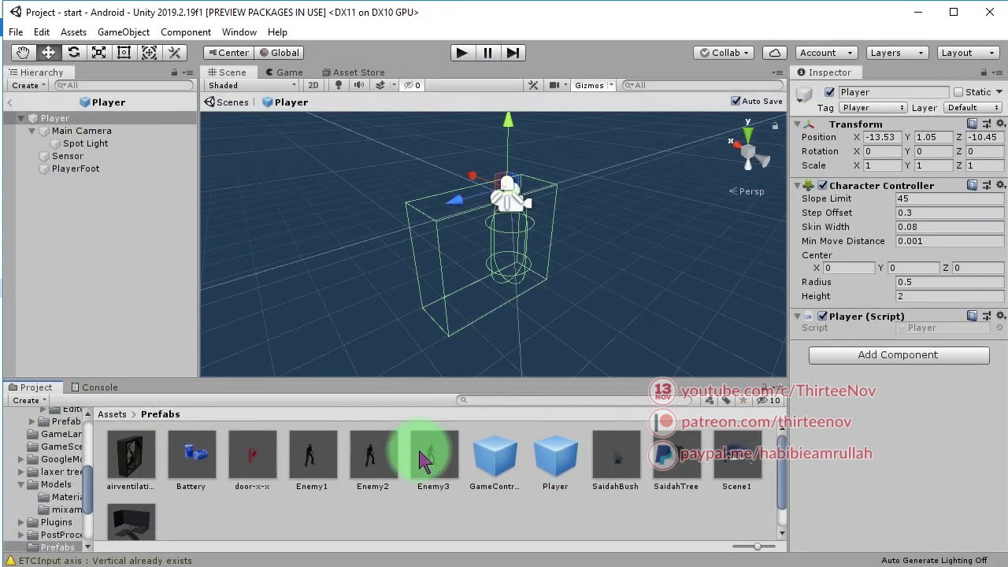
double_click(495, 457)
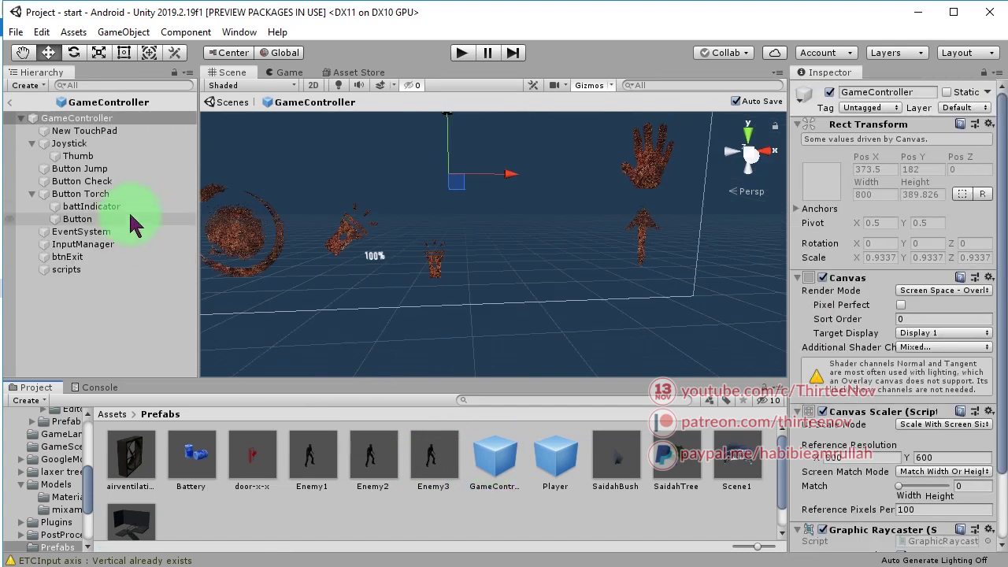
click(85, 219)
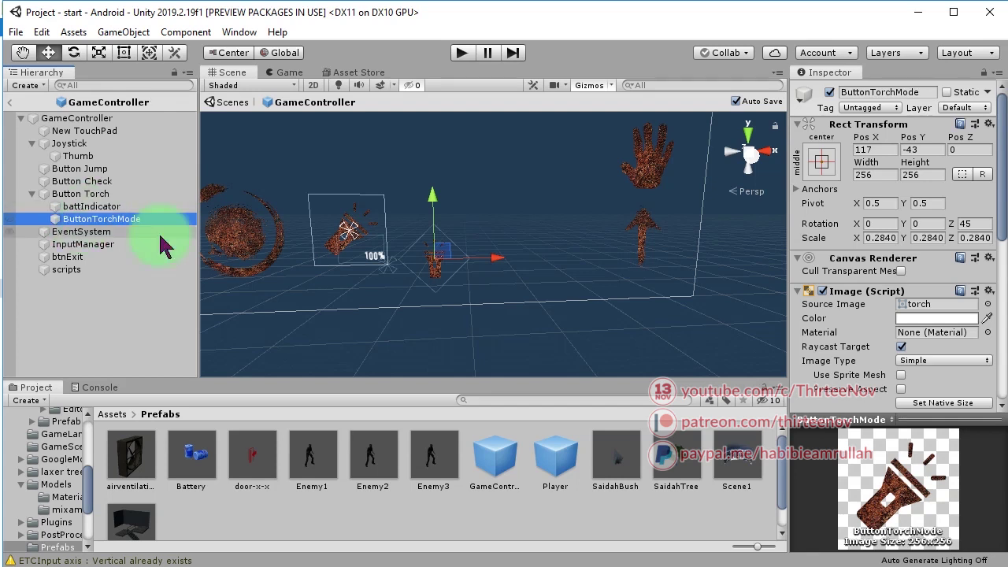
mouse_move(448, 257)
mouse_down()
mouse_move(467, 231)
mouse_move(558, 227)
mouse_move(441, 230)
mouse_move(477, 241)
mouse_up()
key(f)
Tint the ButtonTorchMode torch icon's Image color black
click(913, 319)
drag(286, 322, 55, 332)
click(461, 213)
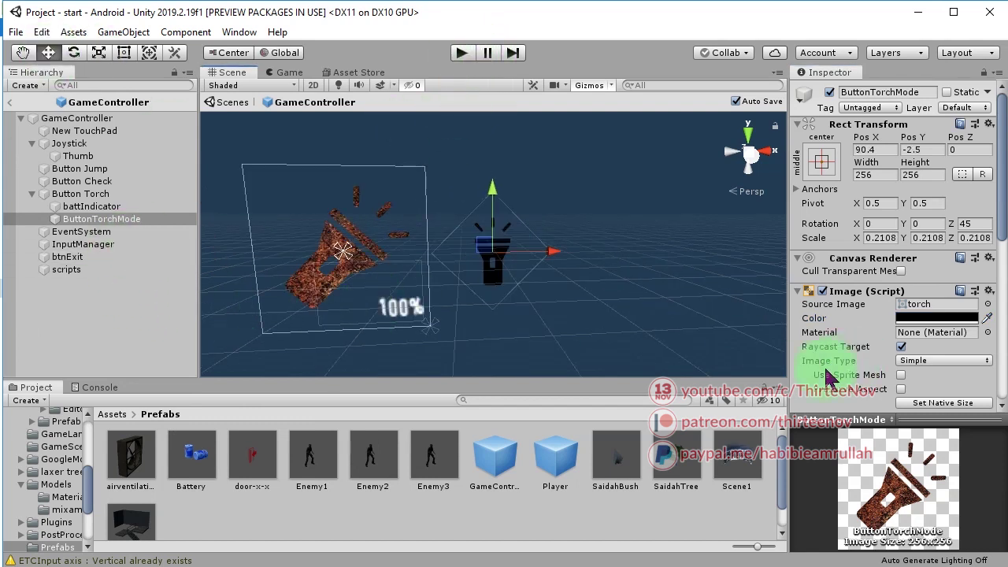
Add an On Click entry to ButtonTorchMode with the scripts object as its target
scroll(826, 377, down, 5)
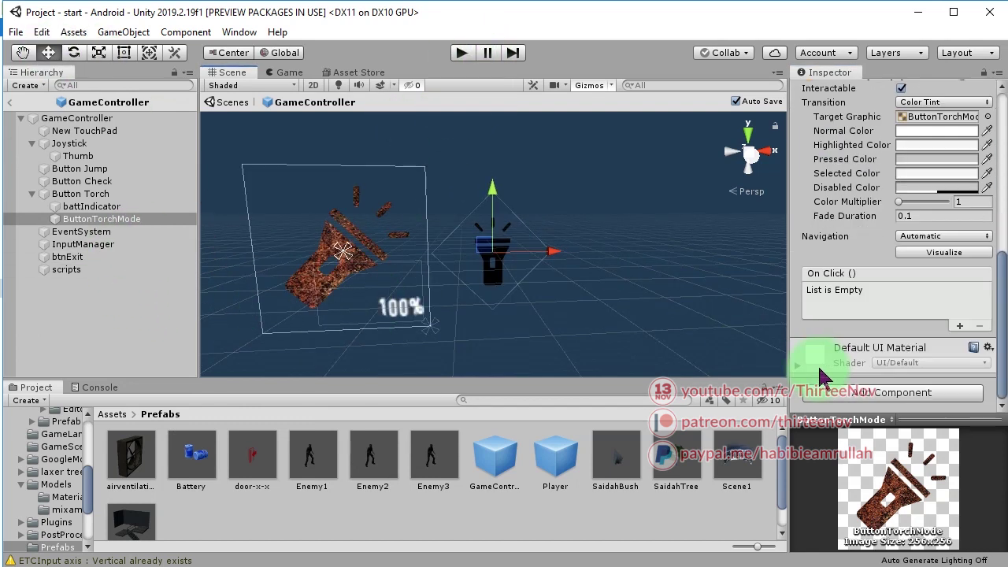
click(958, 327)
mouse_move(77, 267)
mouse_down()
mouse_move(842, 345)
mouse_move(841, 308)
mouse_up()
click(898, 292)
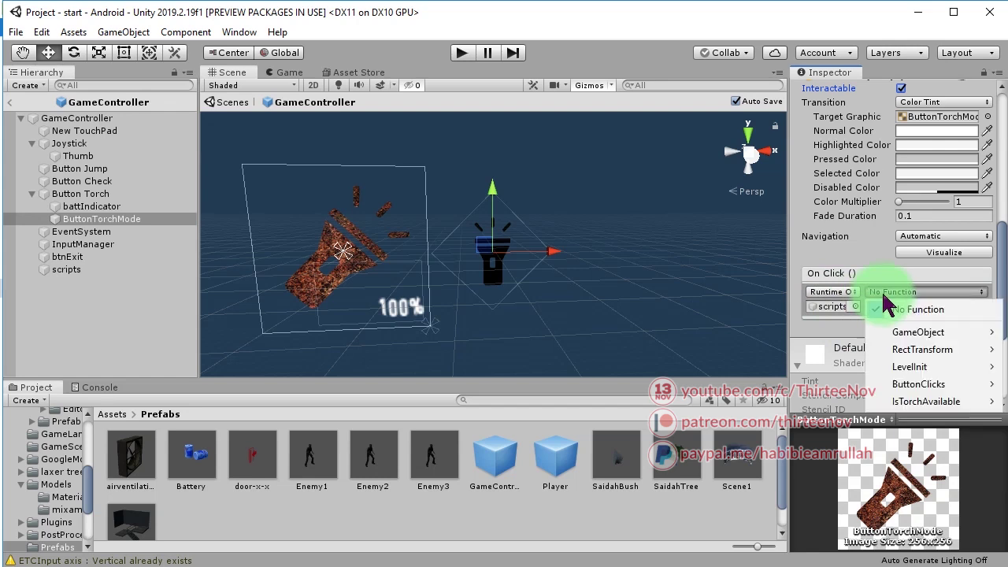
mouse_move(910, 386)
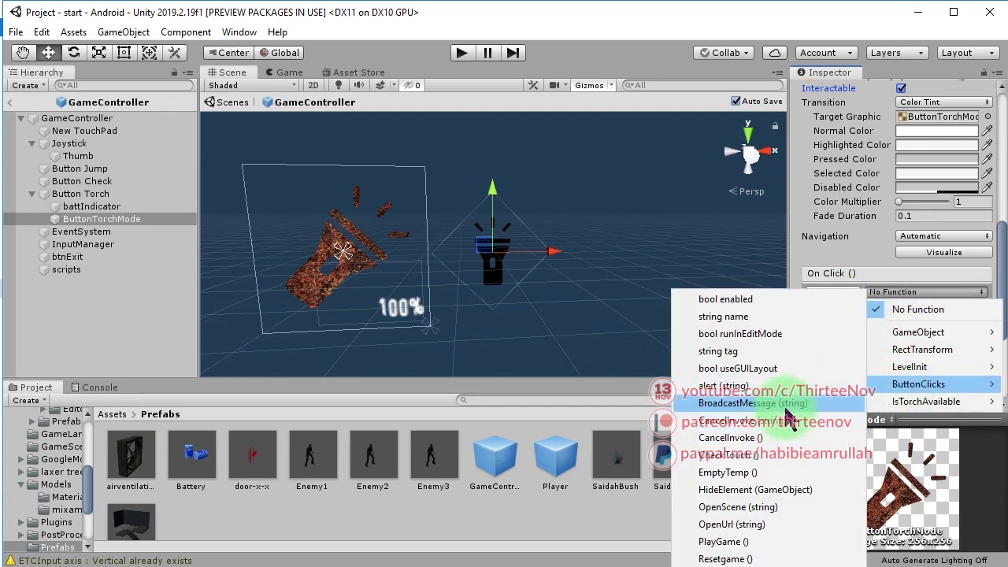
click(472, 508)
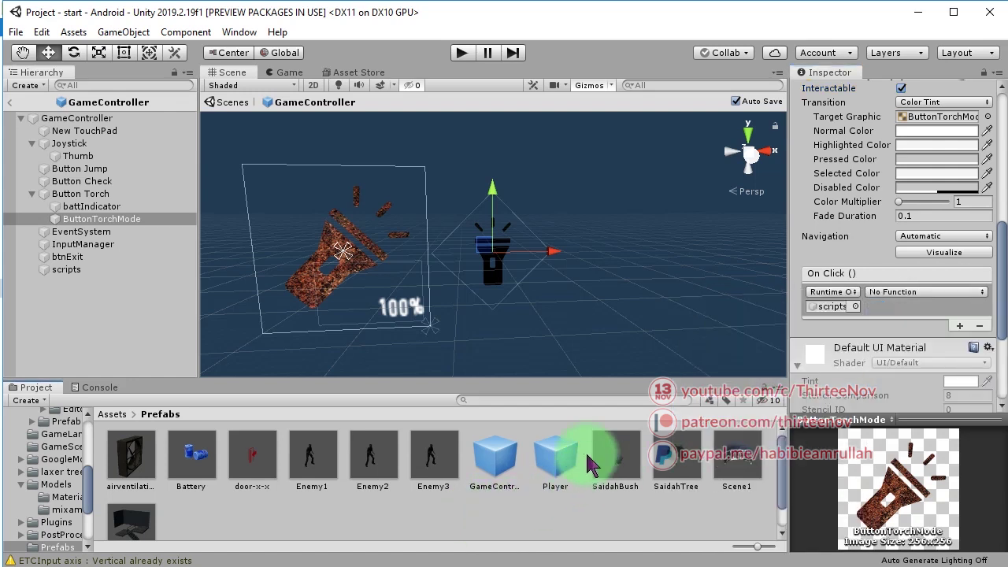
Open the ButtonClicks script for editing from the scripts object's Button Clicks component
click(67, 270)
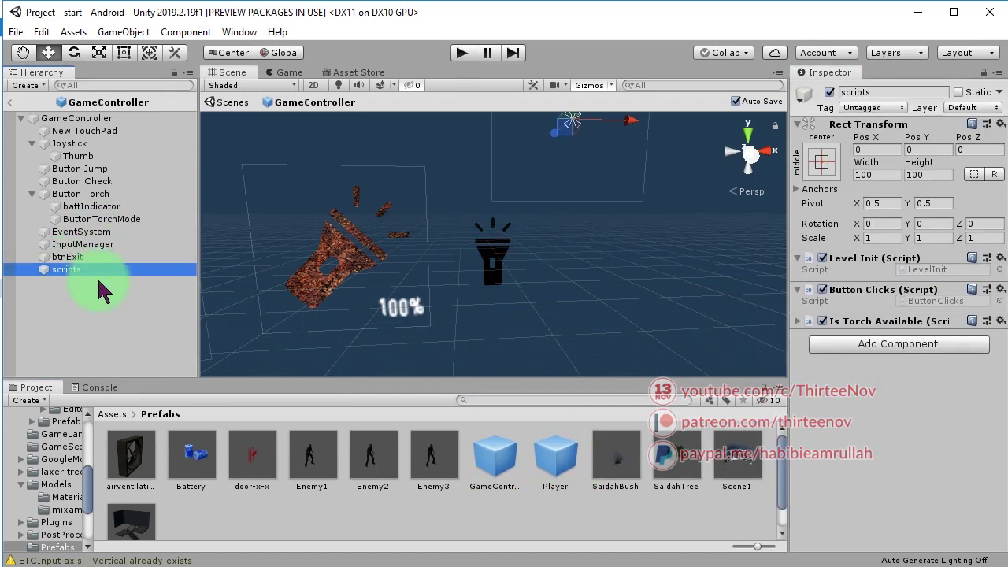
click(1001, 292)
click(974, 455)
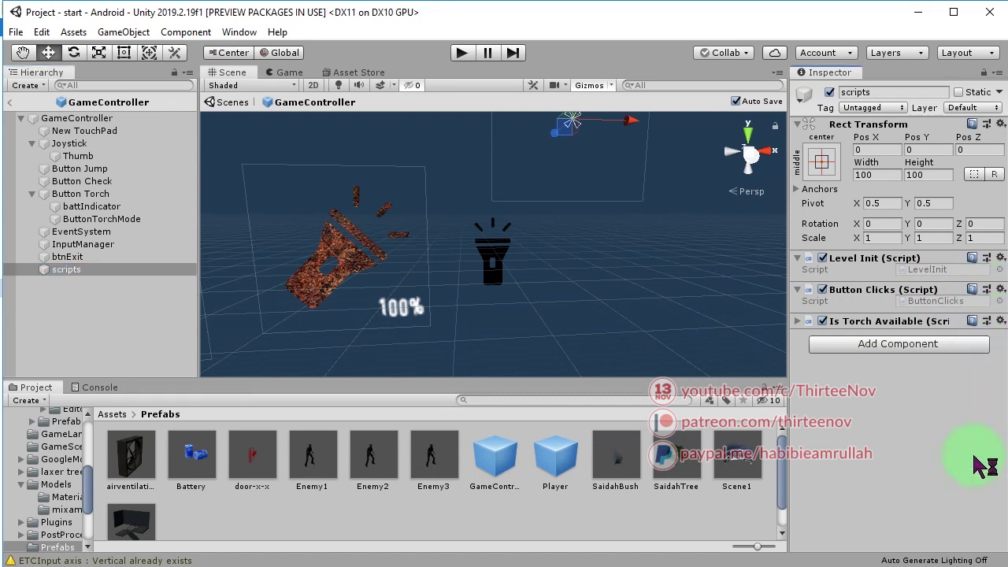
Below toggleTorch, write an empty public void toggleTorchMode(){ } method and save
scroll(271, 331, down, 3)
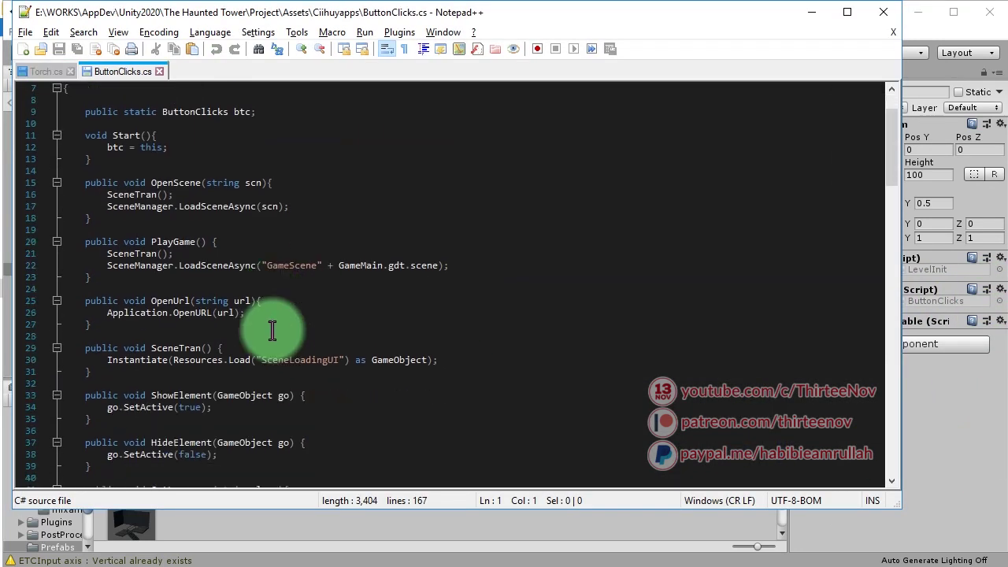
scroll(270, 331, down, 2)
scroll(267, 372, up, 4)
scroll(267, 372, up, 1)
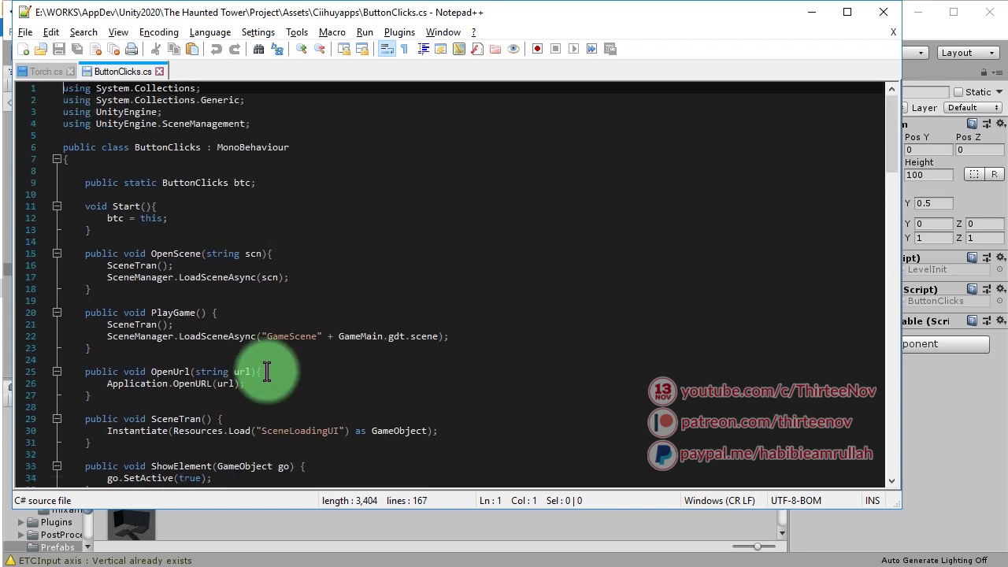
scroll(267, 372, down, 4)
scroll(267, 372, down, 8)
scroll(267, 372, down, 12)
scroll(267, 372, down, 4)
scroll(267, 372, down, 4)
scroll(267, 371, down, 5)
scroll(265, 373, down, 4)
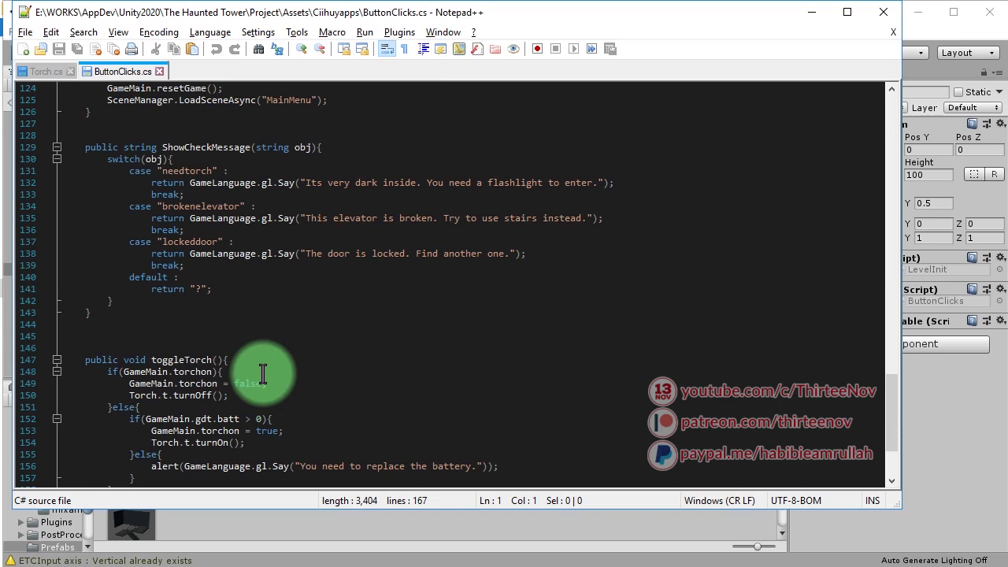
scroll(262, 374, down, 3)
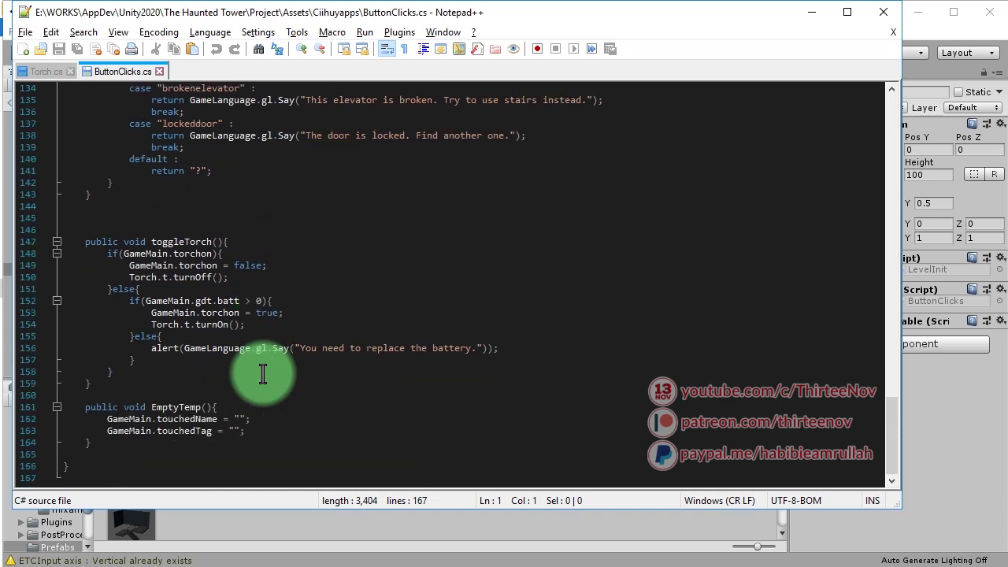
click(93, 384)
key(Return)
key(Return)
text(publi)
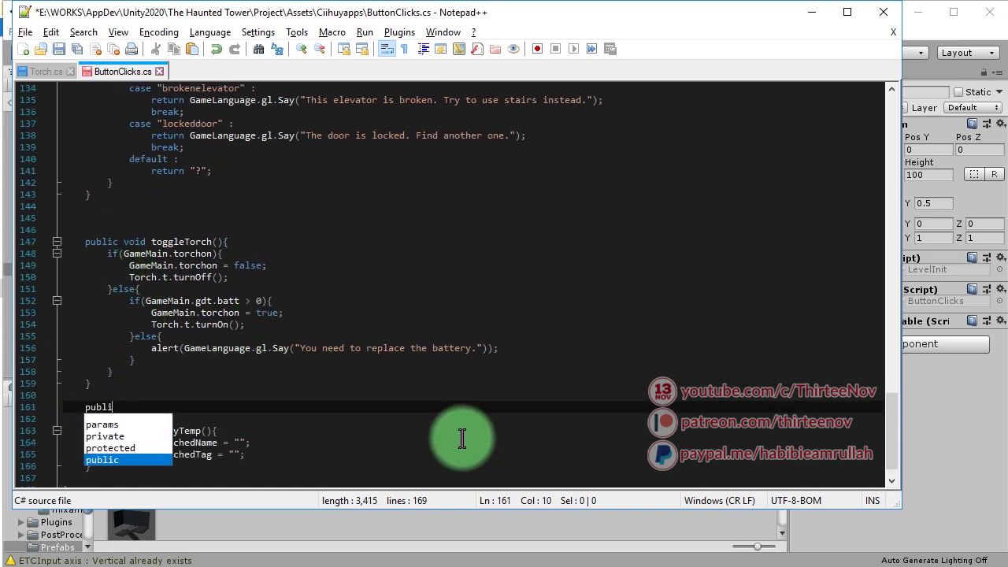
text(c v)
text(oid toggle)
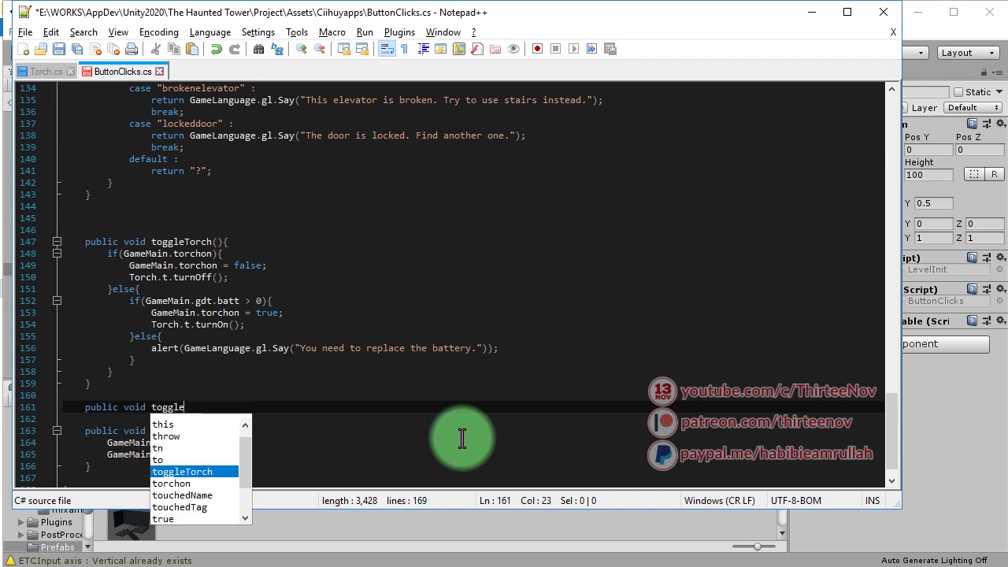
text(Mode)
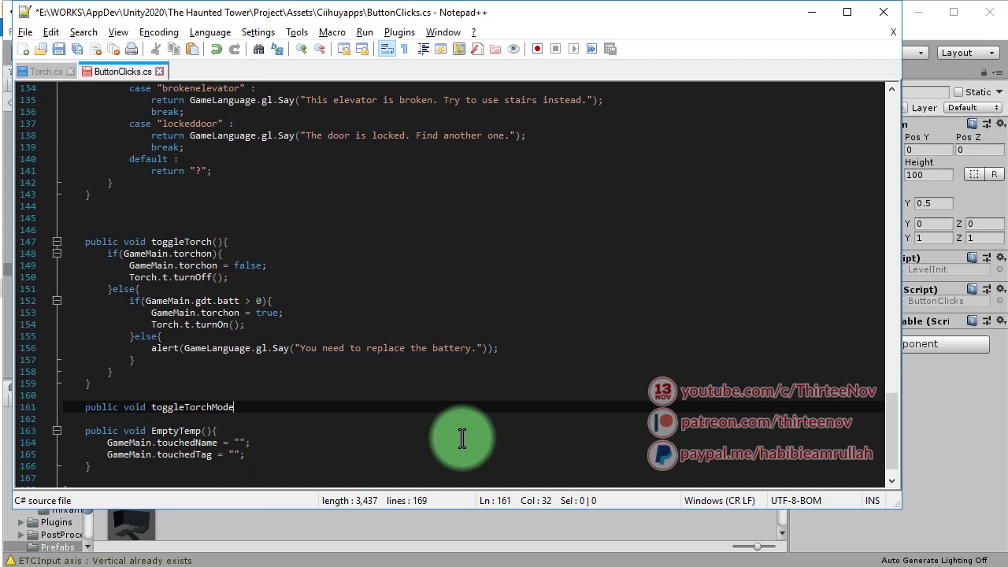
key(Return)
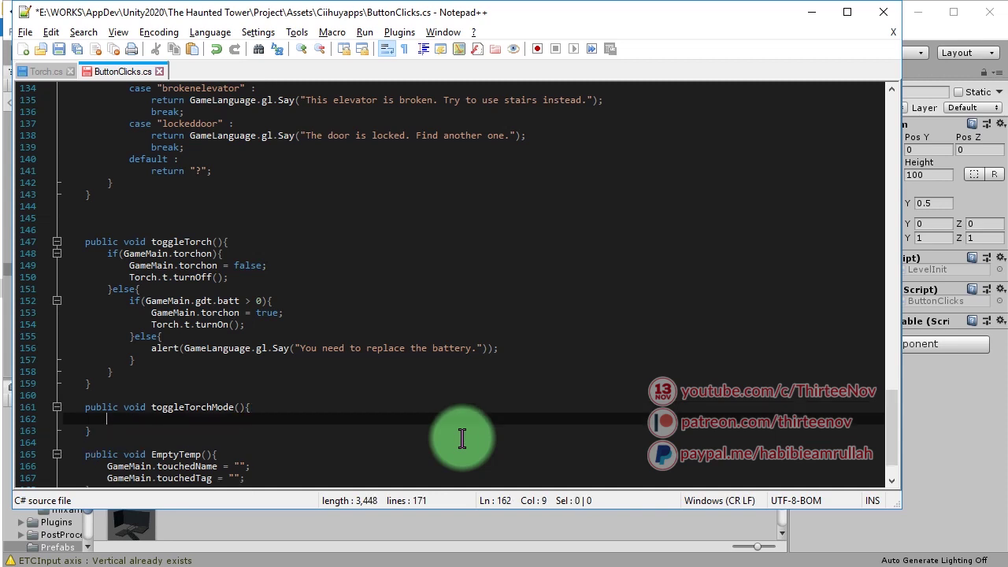
key(ctrl+s)
Place the cursor at the end of the btc field declaration near the top of ButtonClicks.cs
scroll(340, 331, up, 10)
scroll(340, 332, up, 12)
scroll(340, 332, up, 10)
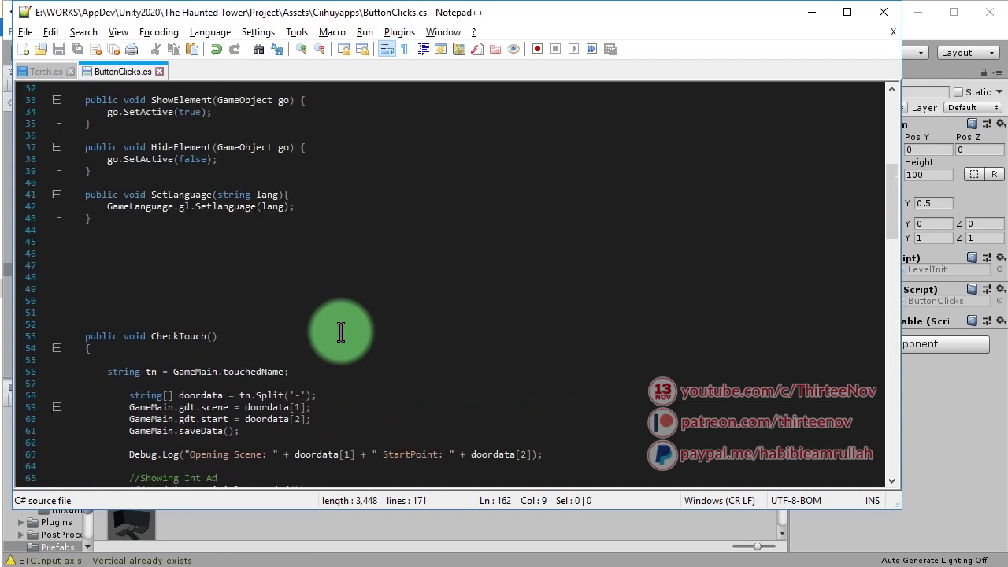
scroll(340, 332, up, 10)
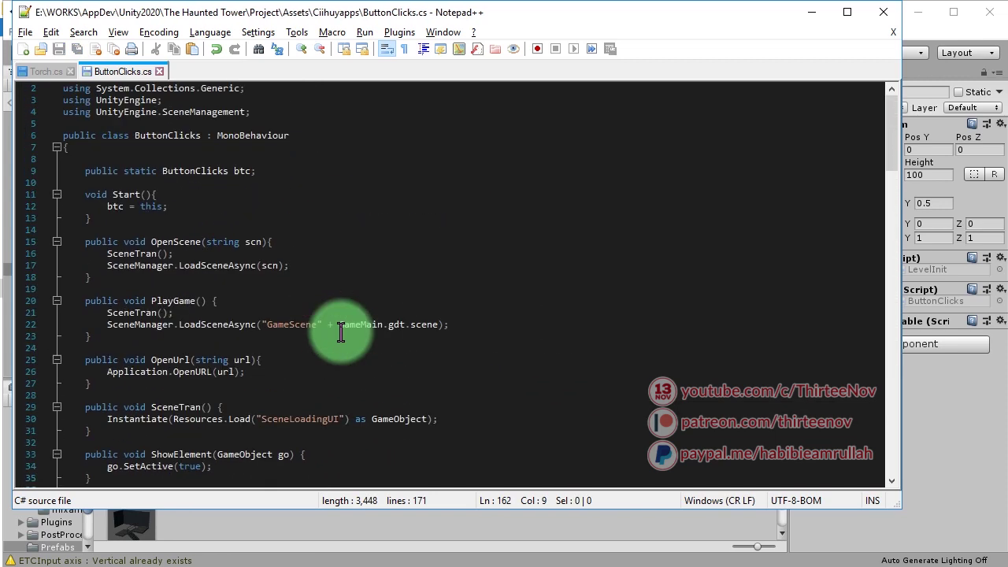
click(317, 184)
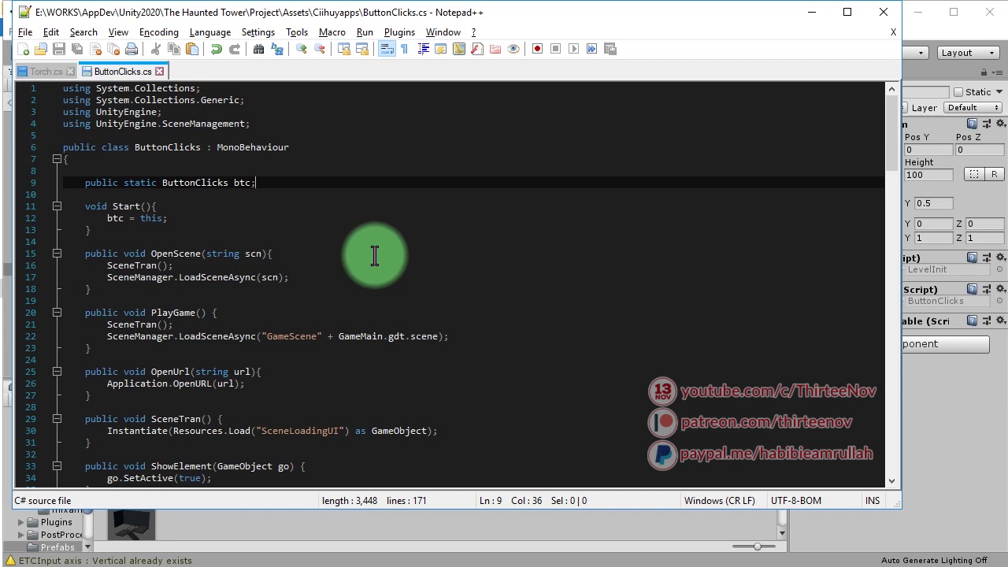
Add a private int counter field initialised to 1 under the btc field
key(Return)
key(Return)
text(int )
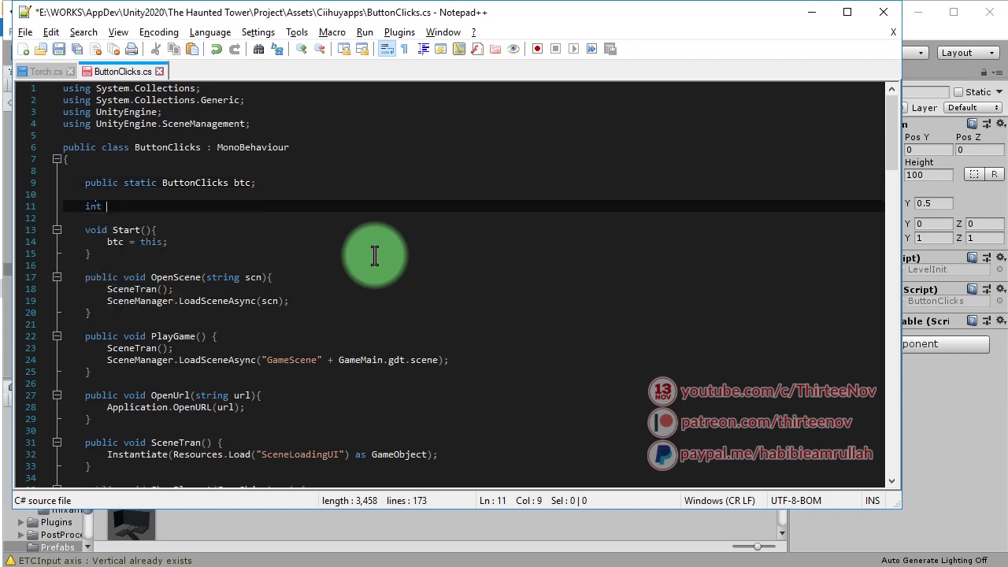
text(private )
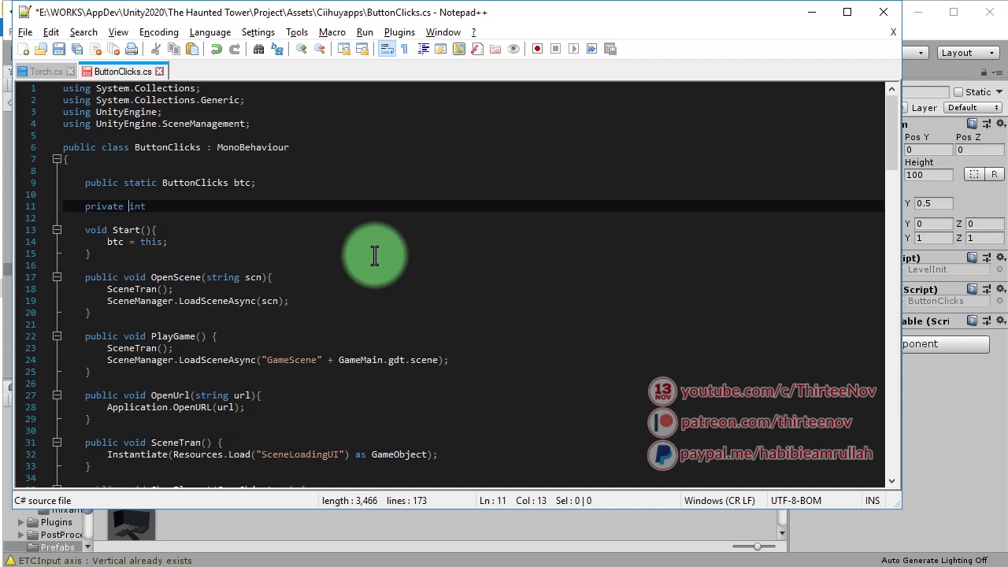
text(tchm = 1;)
scroll(375, 255, down, 7)
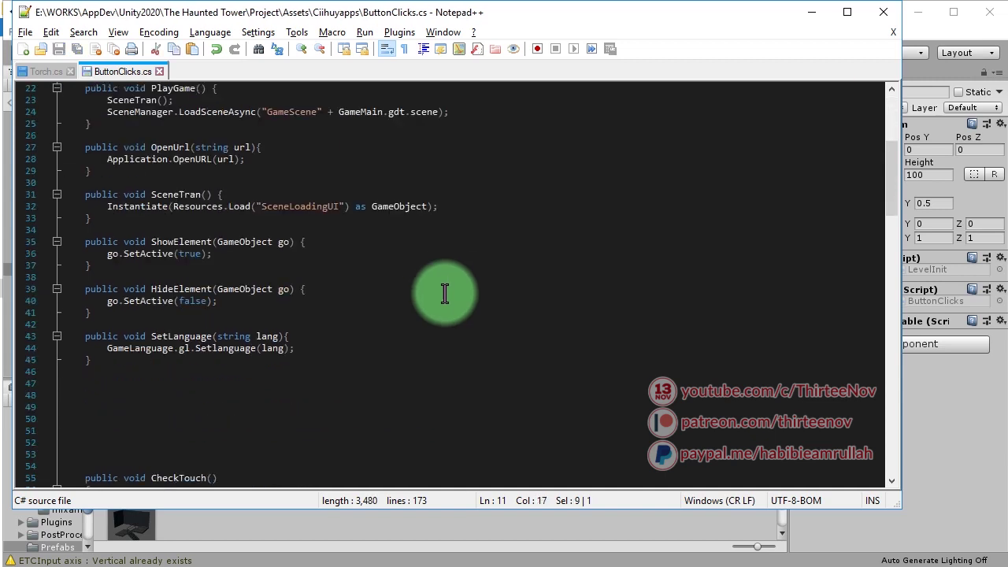
scroll(448, 291, down, 7)
scroll(281, 308, down, 8)
scroll(229, 419, down, 10)
scroll(197, 421, down, 6)
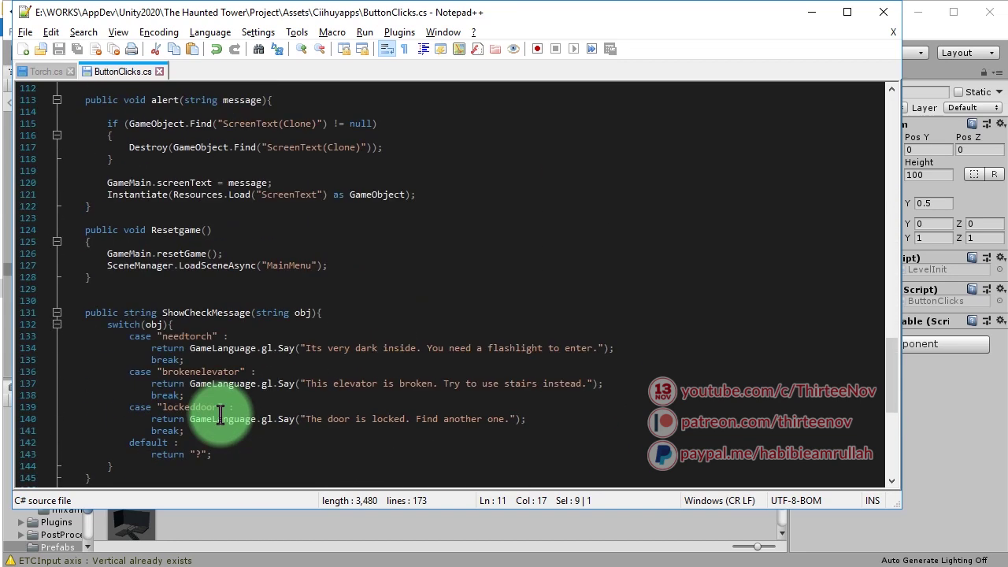
scroll(218, 412, down, 7)
scroll(220, 415, down, 1)
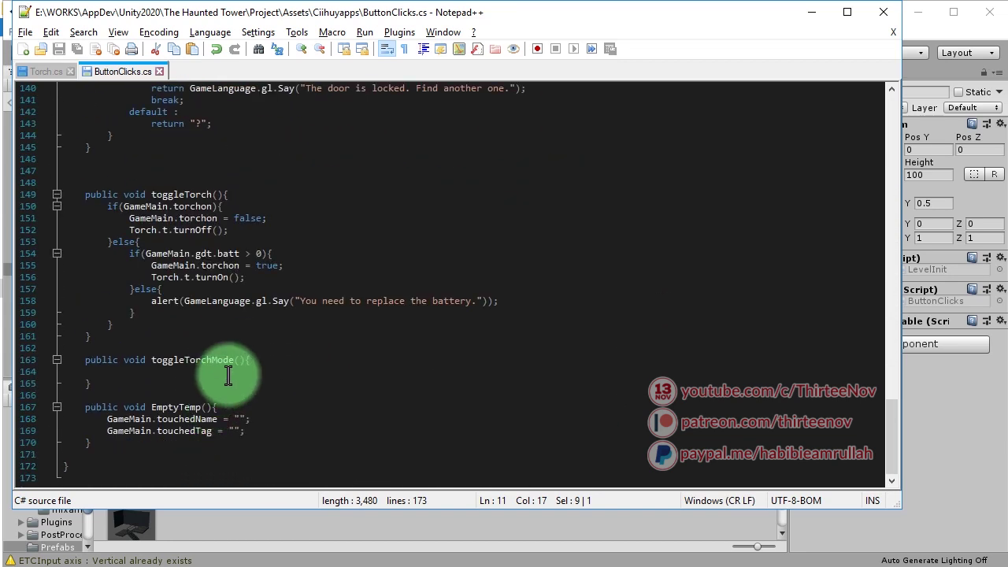
Write an if/else in toggleTorchMode that increments the counter below 3, otherwise resets it
click(228, 374)
text(if(torchMode < 3)
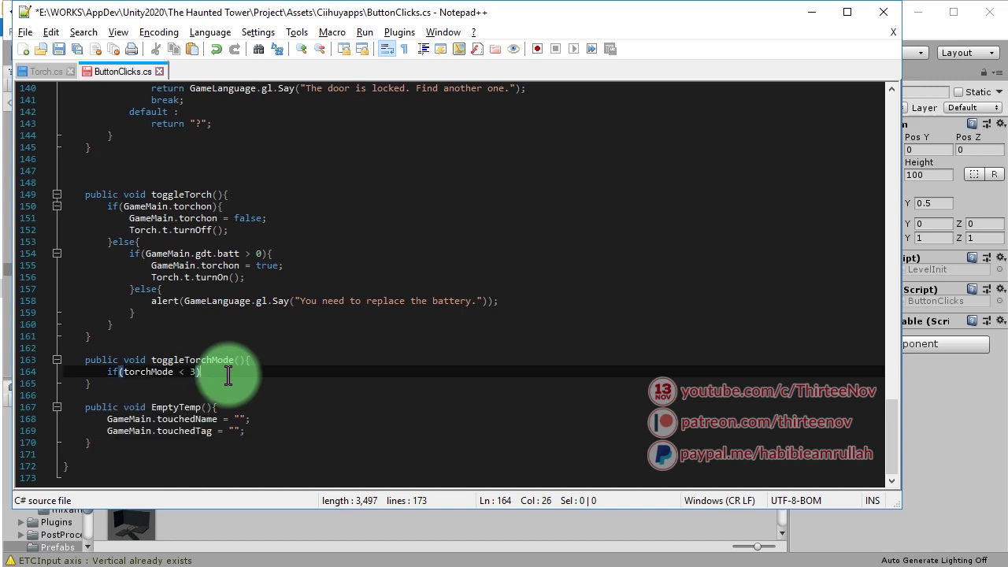
key(Return)
key(Tab)
text(torchMode++;)
key(Return)
key(BackSpace)
text(else)
key(Return)
key(Tab)
text(torchMode)
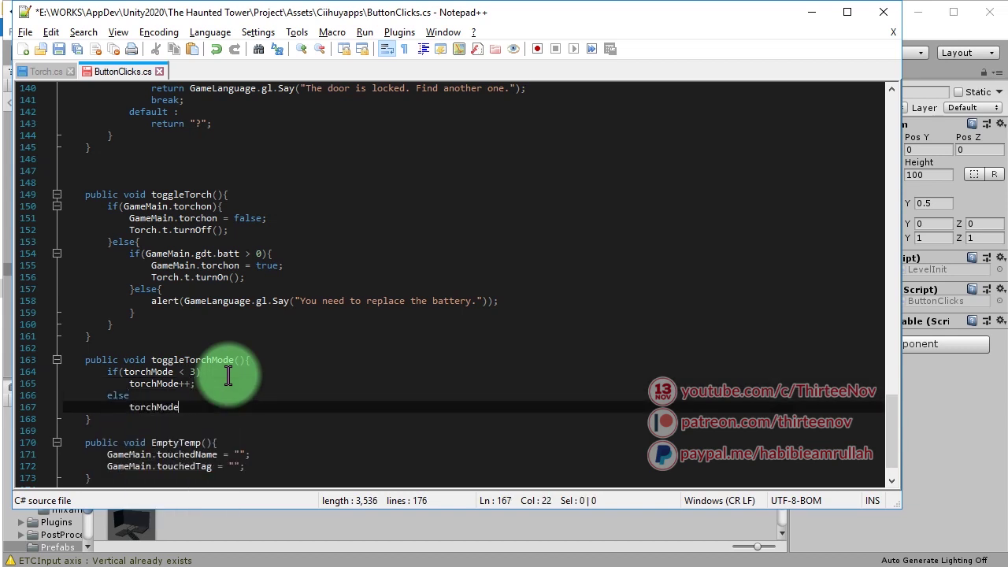
key(Return)
key(BackSpace)
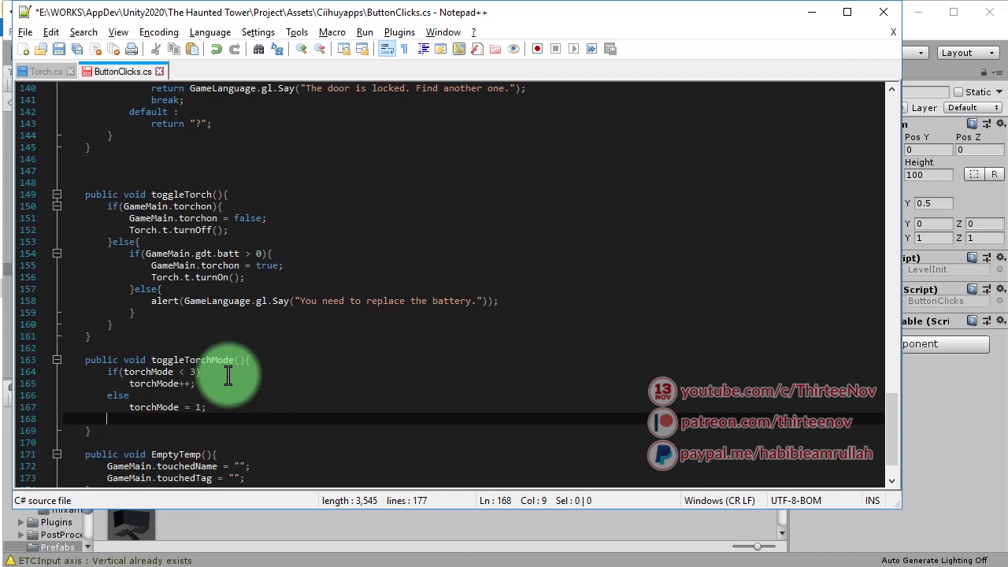
key(ctrl+s)
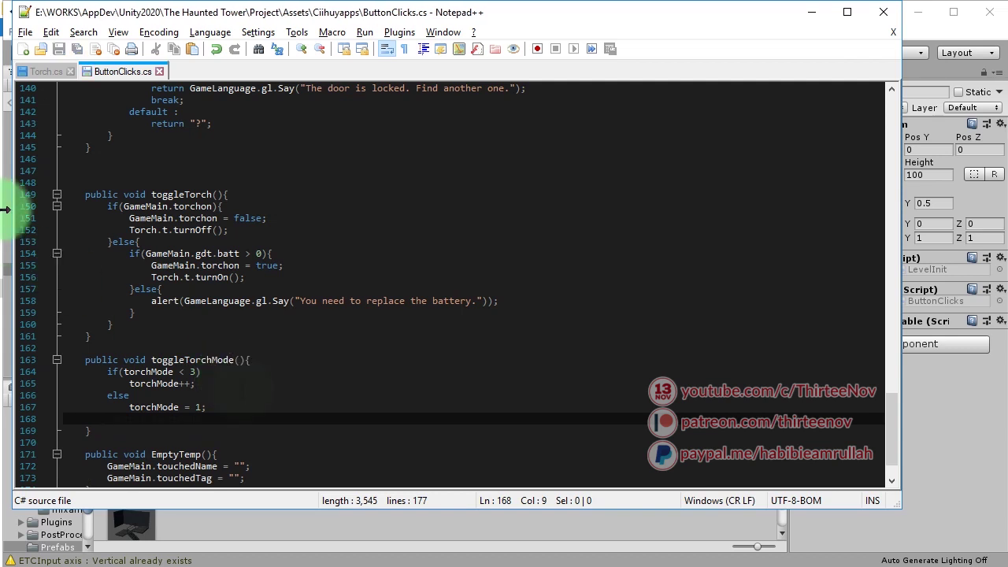
Add the Torch.t.torchMode(tm) call and rename the counter to tm in the if/else lines
text(Torch.t.torchMode();)
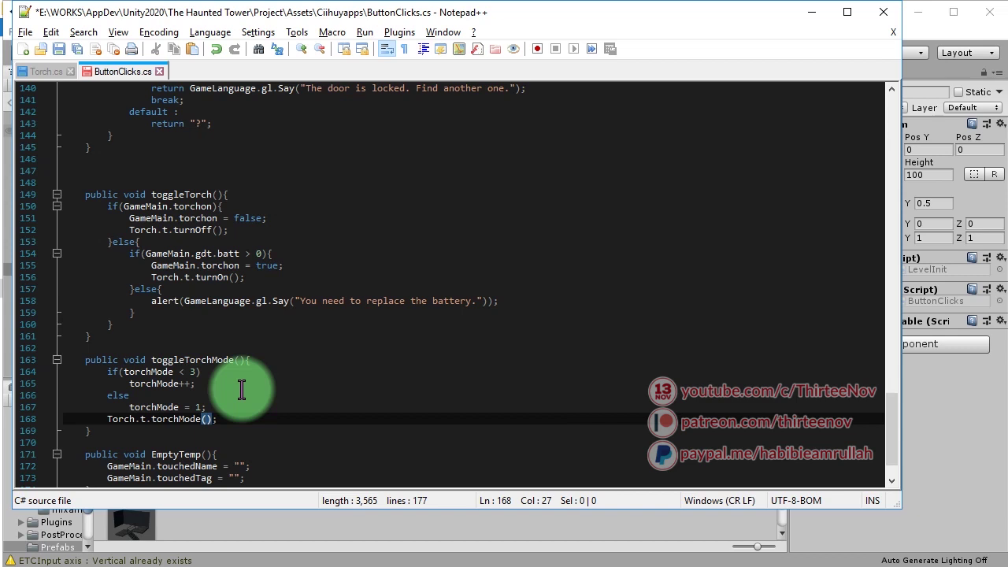
text(tm)
key(Up)
key(Left)
key(Left)
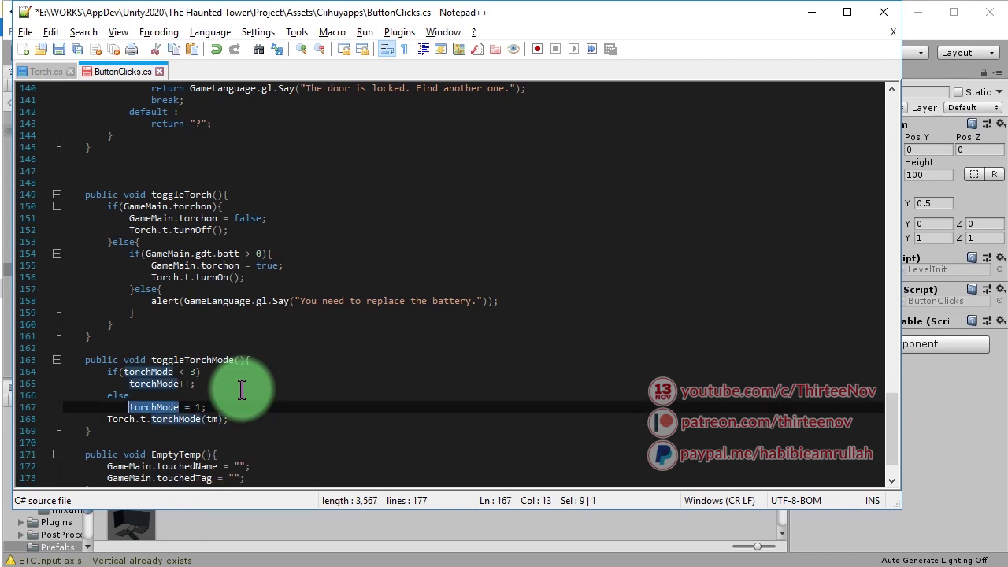
key(Up)
key(Up)
key(Home)
key(ctrl+shift+Right)
key(Down)
key(Down)
key(Down)
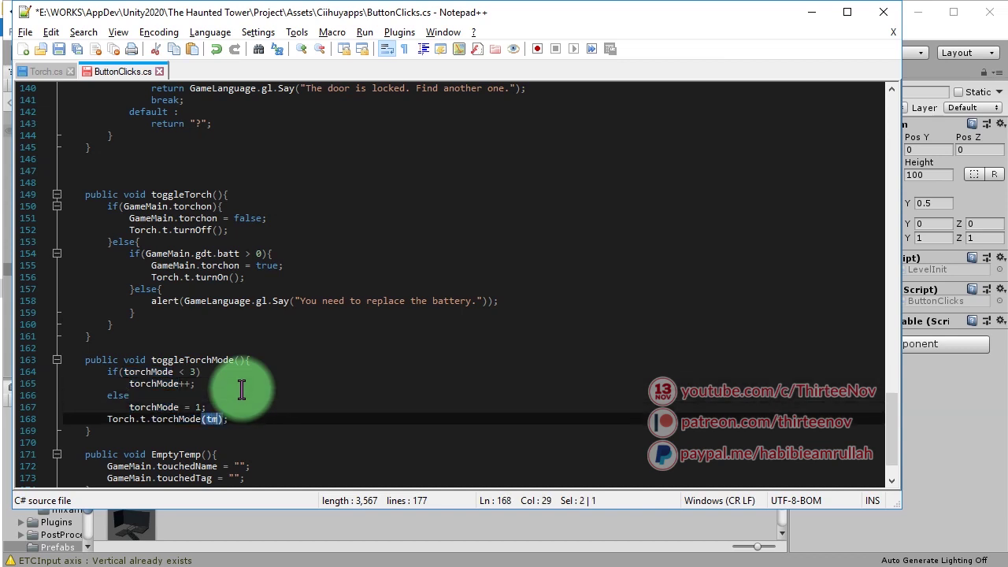
key(Up)
key(Left)
key(ctrl+shift+Right)
text(tm)
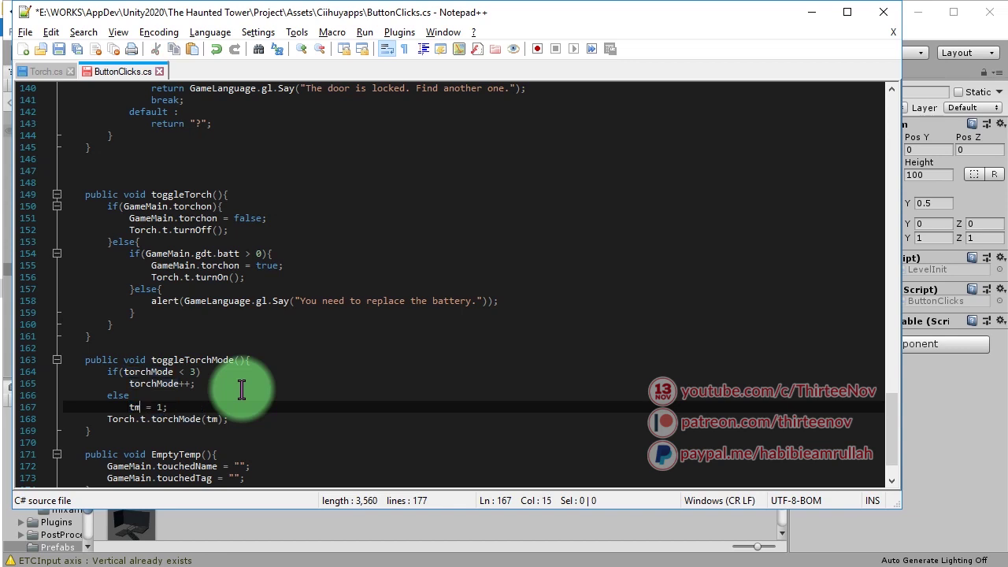
key(Up)
key(Up)
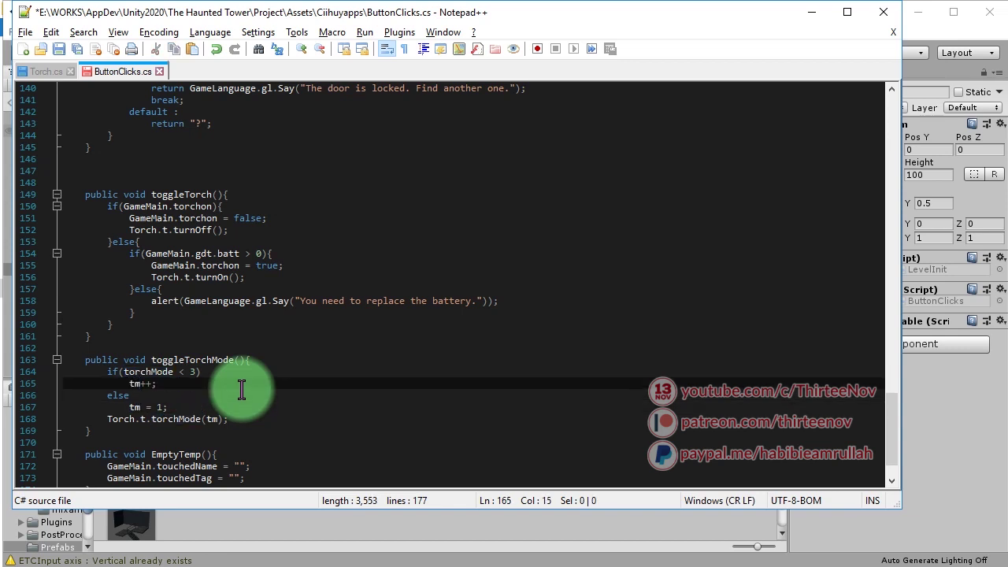
key(Up)
key(ctrl+Left)
Rename the field declaration to tm, fix the else line, and save ButtonClicks.cs
key(ctrl+Home)
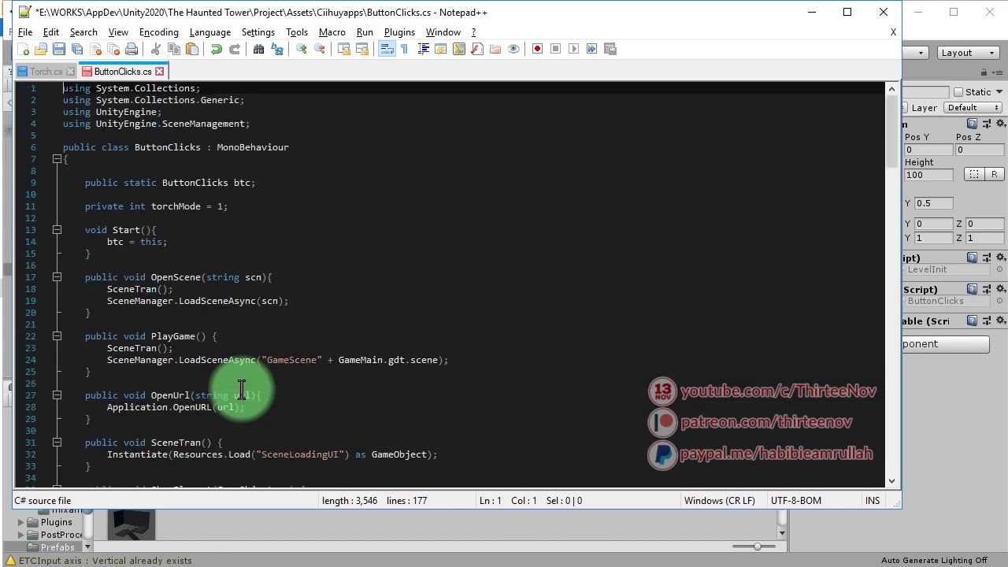
click(185, 208)
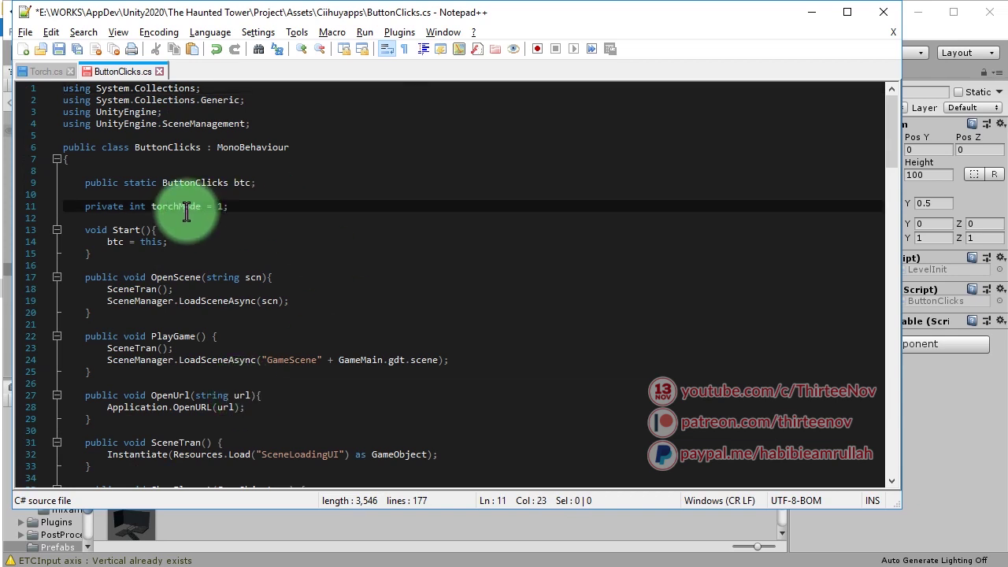
text(tm)
scroll(304, 313, down, 14)
scroll(266, 354, down, 18)
scroll(254, 376, down, 10)
scroll(236, 386, down, 6)
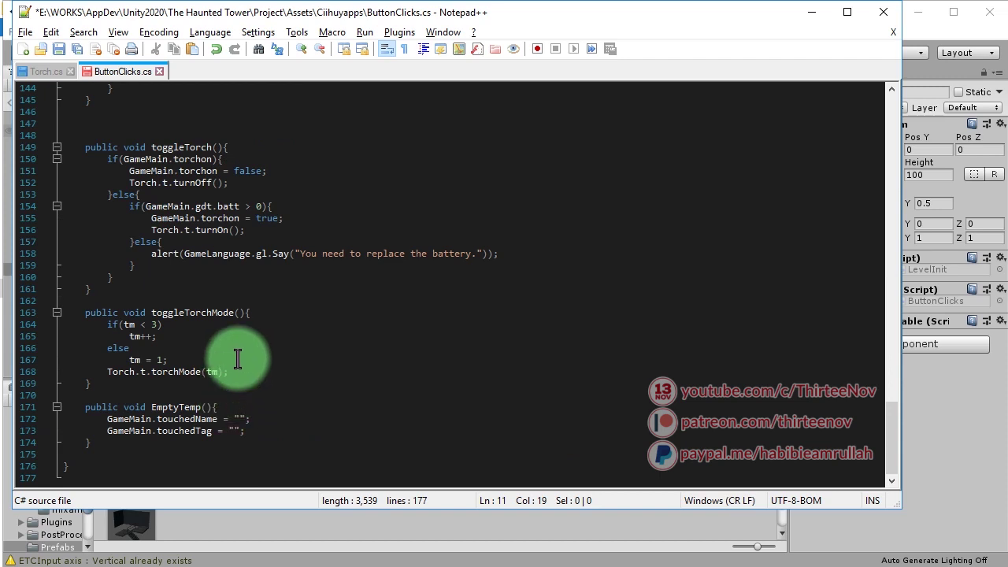
click(275, 348)
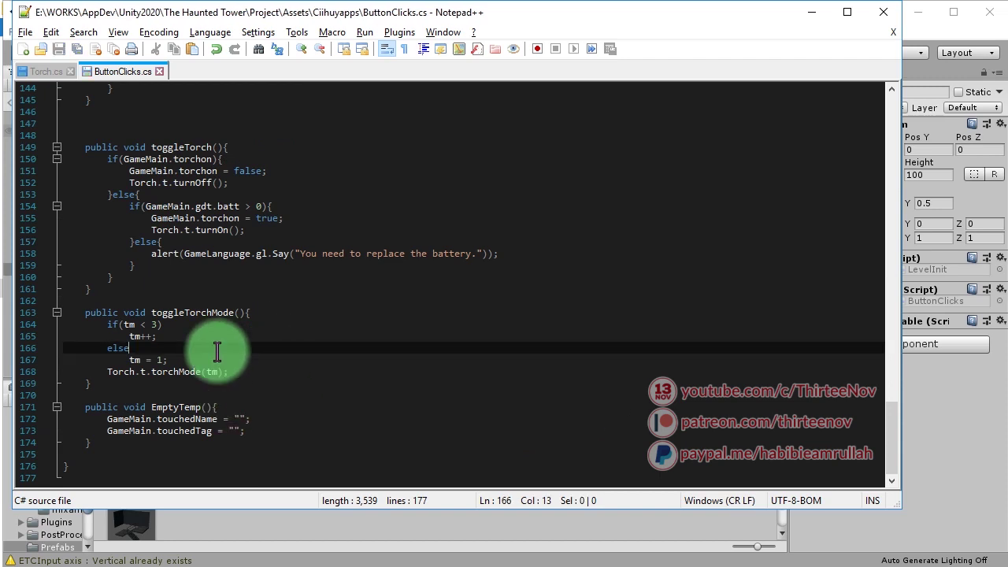
key(ctrl+s)
In Torch.cs, add an else-if branch for mode 2 with range 30 and spot angle 40
click(43, 72)
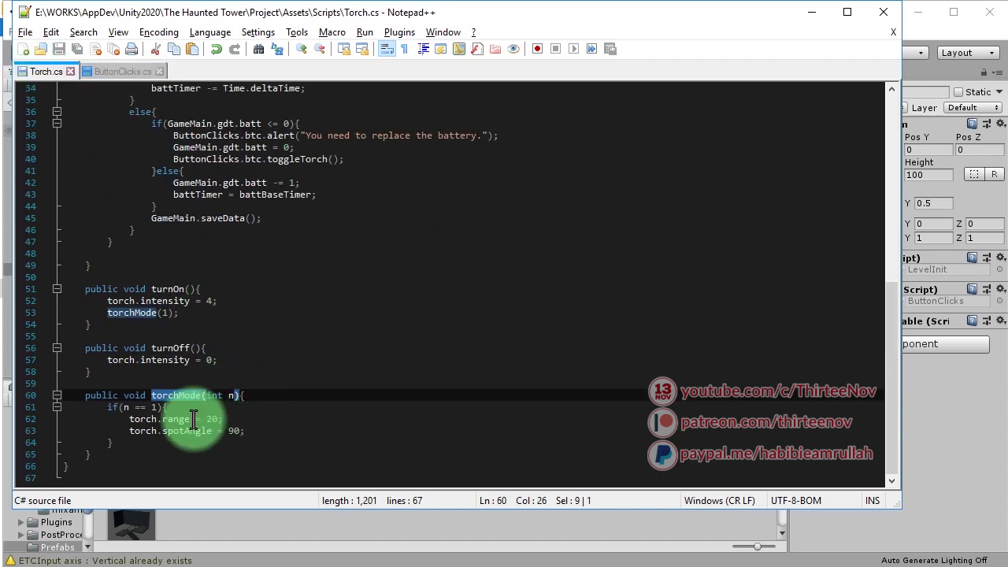
click(112, 443)
text(else if(){)
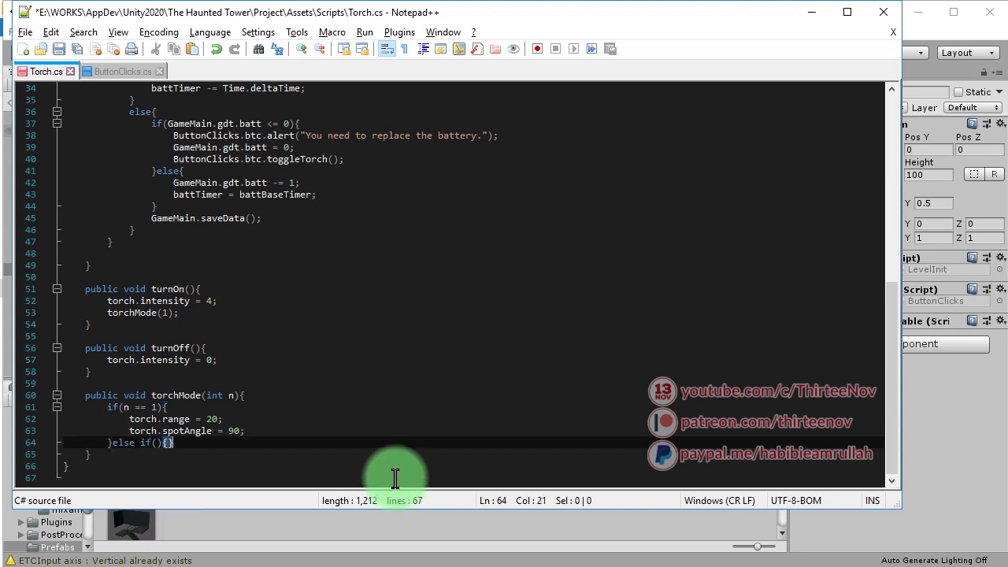
key(shift+Up)
key(shift+Up)
key(ctrl+c)
key(ctrl+v)
text(3)
key(shift+Right)
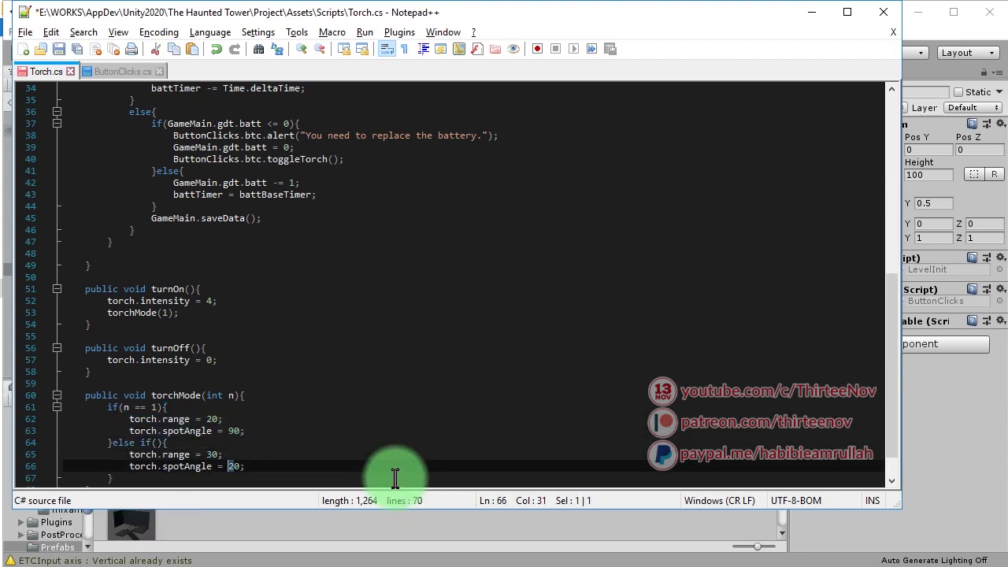
key(ctrl+s)
key(alt+Tab)
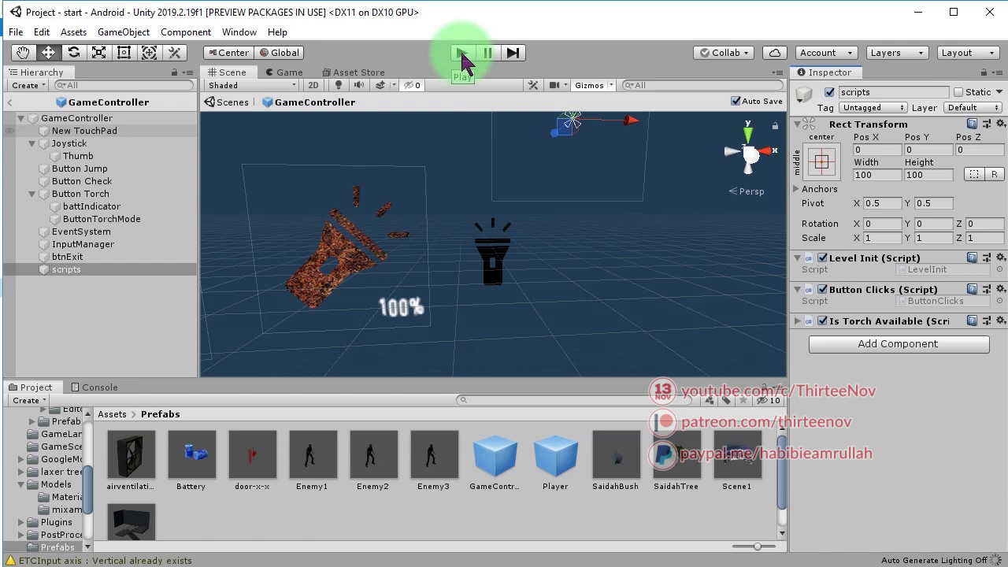
key(alt+Tab)
Finish the mode 3 branch with range 60 and spot angle 10, and save Torch.cs
click(270, 444)
text(}else if(n == 3){)
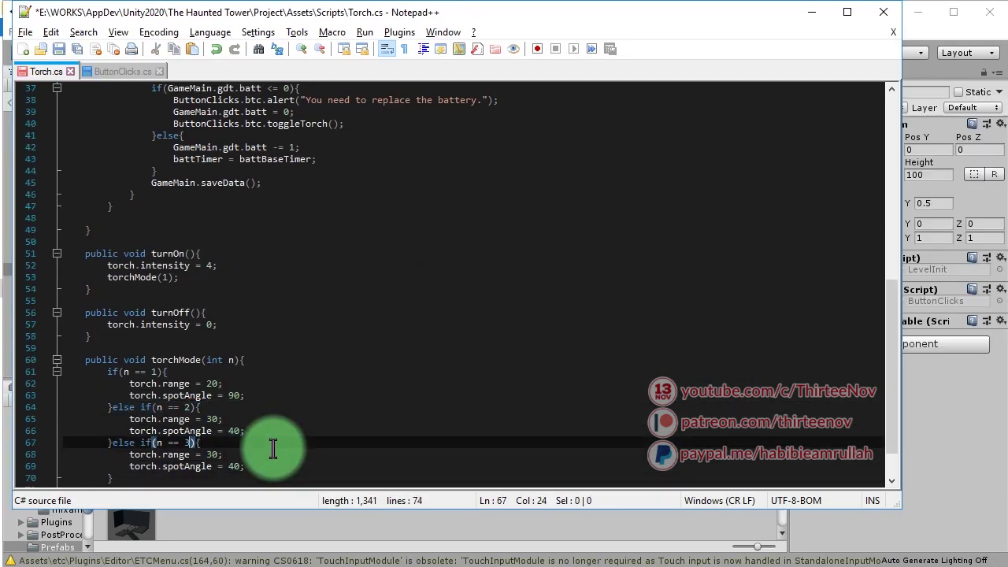
key(Down)
key(Right)
key(Right)
key(Right)
key(shift+Right)
key(Down)
key(Right)
key(Right)
key(Right)
key(shift+Right)
text(1)
key(ctrl+s)
scroll(264, 419, down, 1)
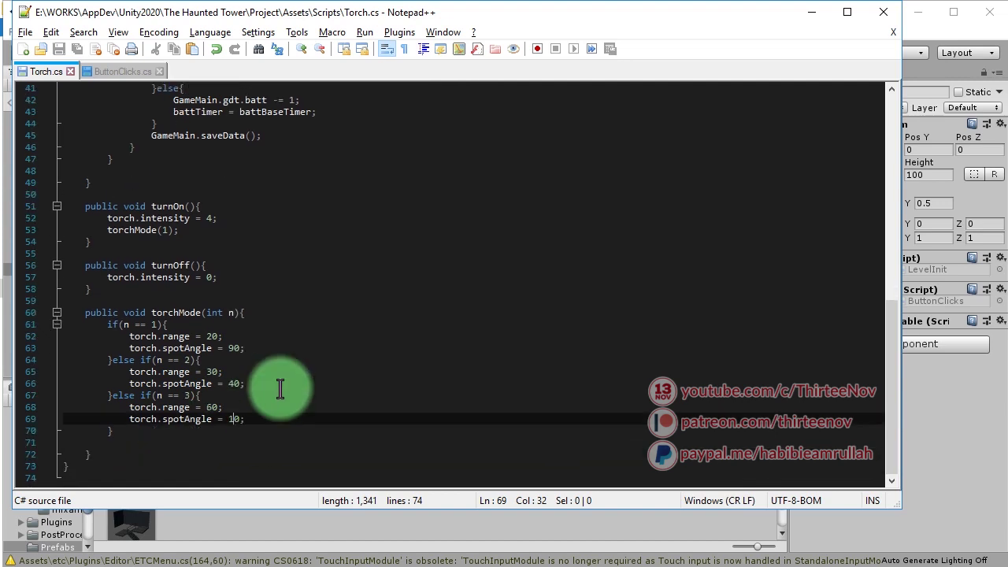
Run a quick play-mode test, pressing the torch button and checking the console, then stop
click(677, 520)
click(462, 53)
click(326, 275)
drag(481, 289, 461, 307)
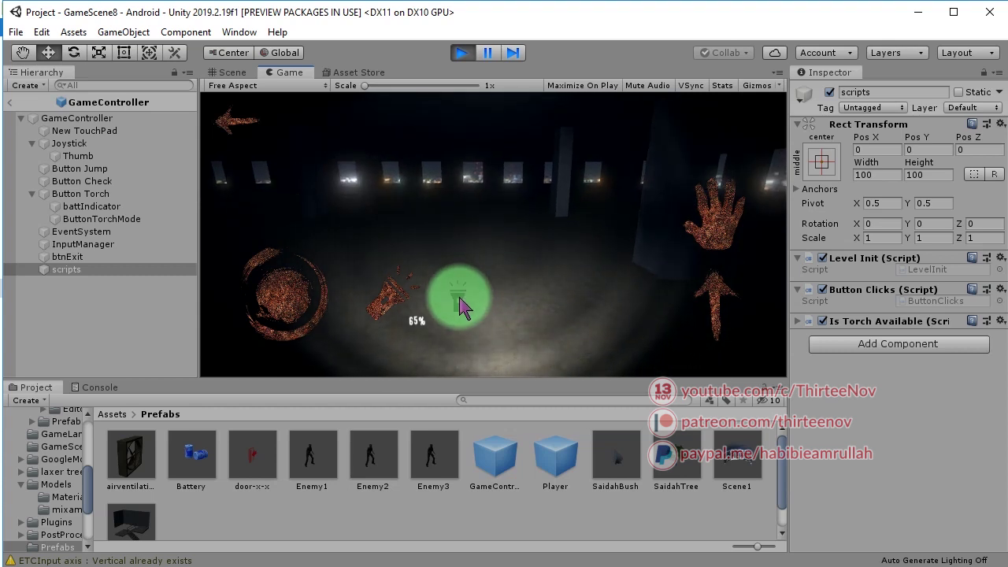
drag(460, 307, 114, 380)
click(94, 388)
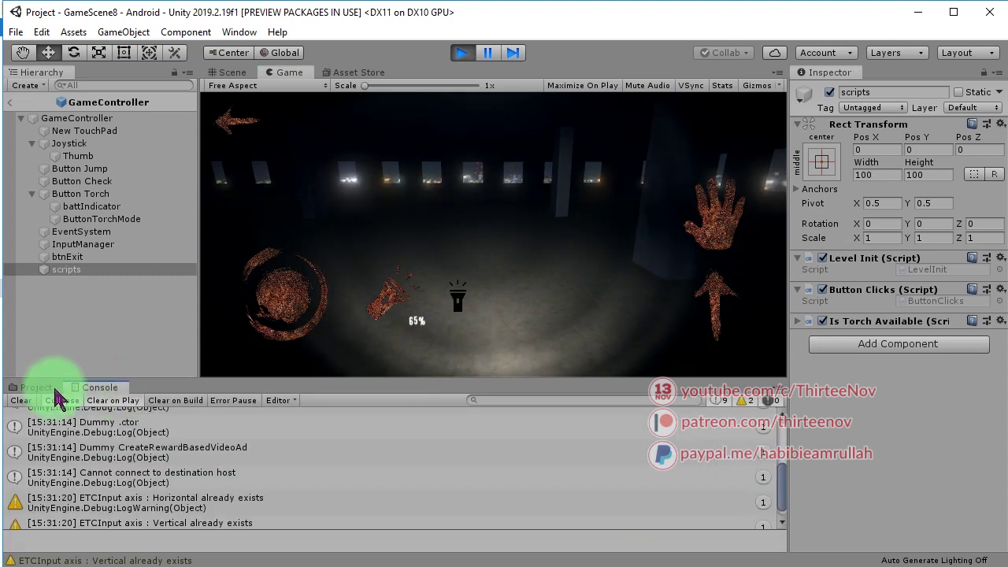
click(462, 52)
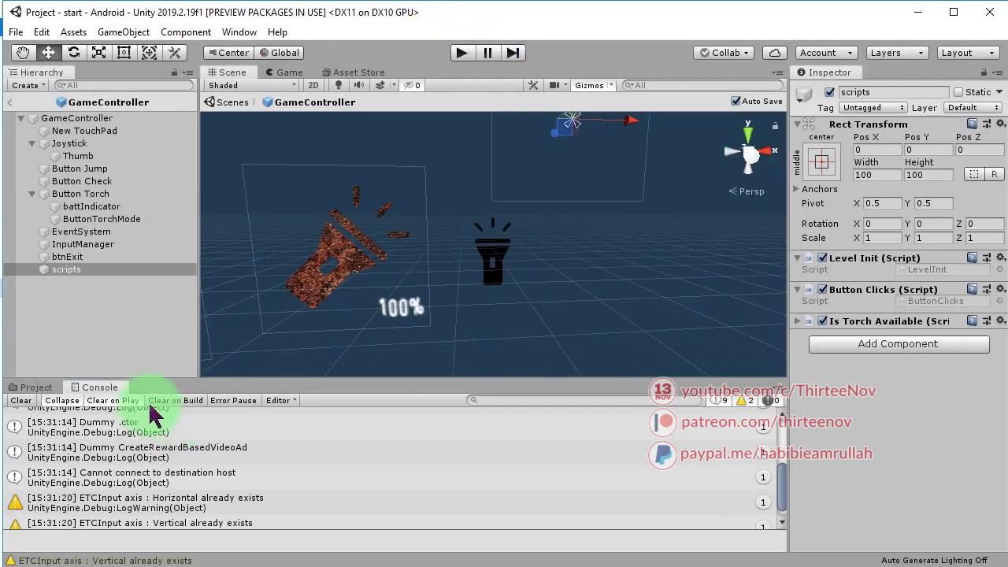
Set ButtonTorchMode's On Click function to ButtonClicks.toggleTorchMode
click(99, 219)
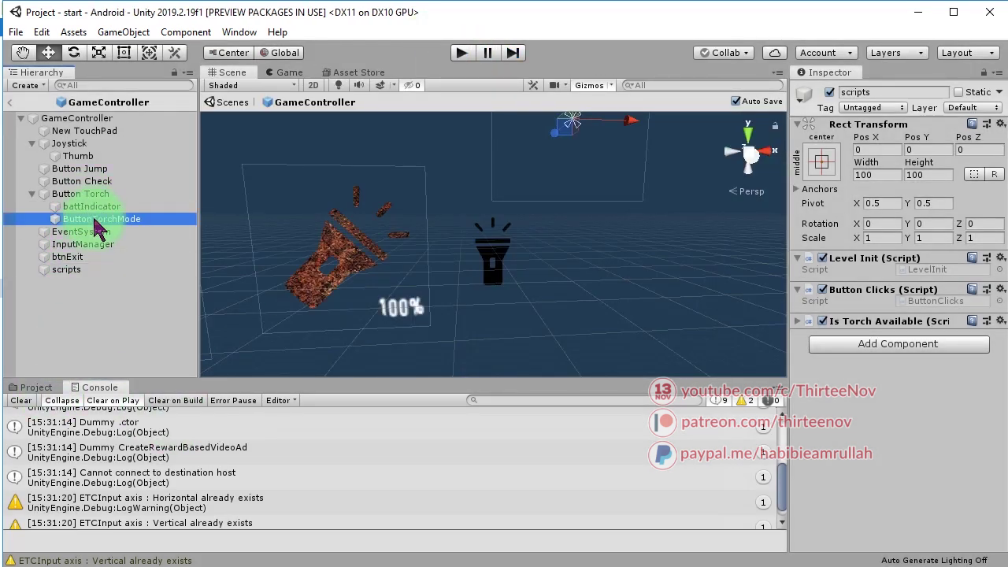
scroll(837, 360, down, 5)
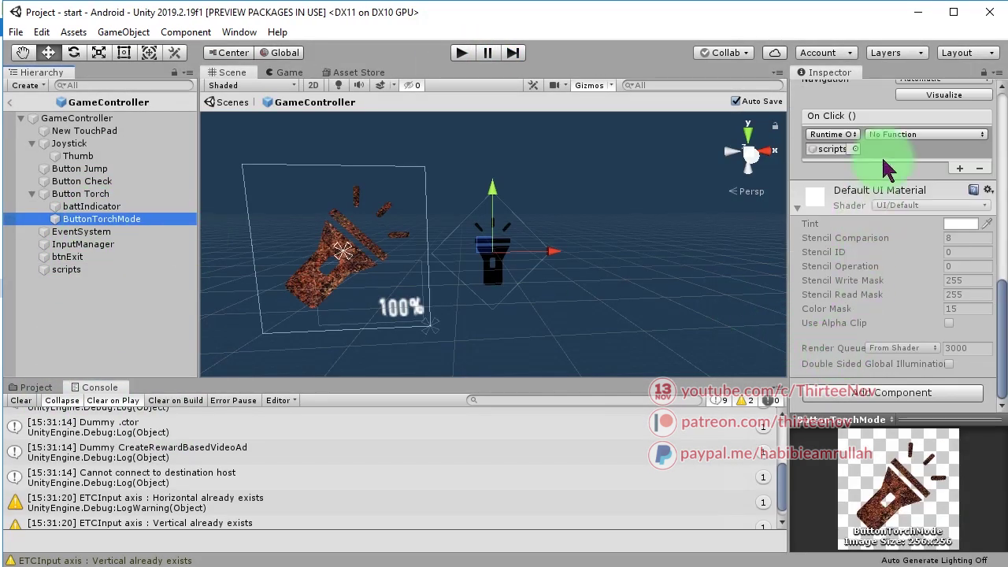
click(894, 138)
mouse_move(899, 244)
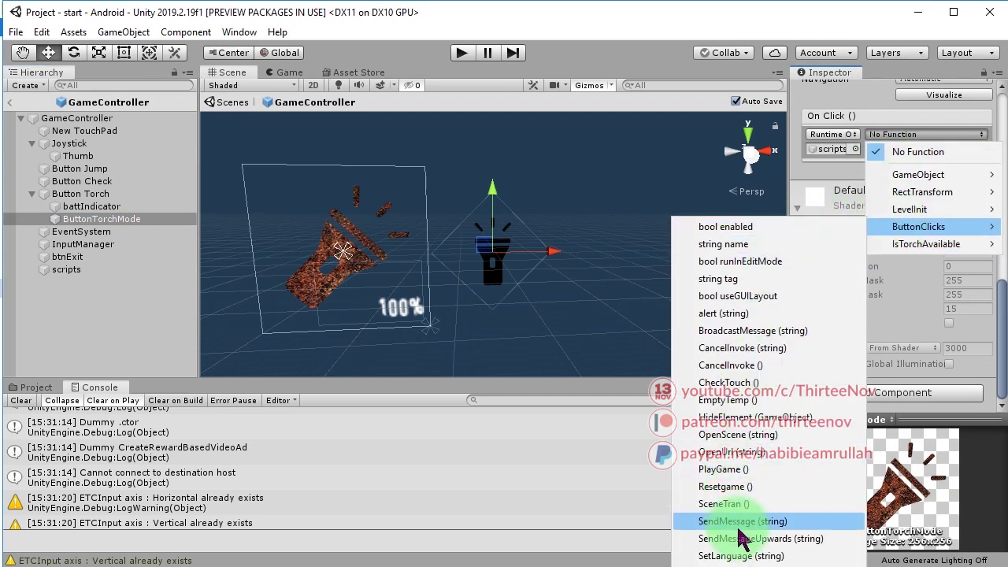
click(858, 445)
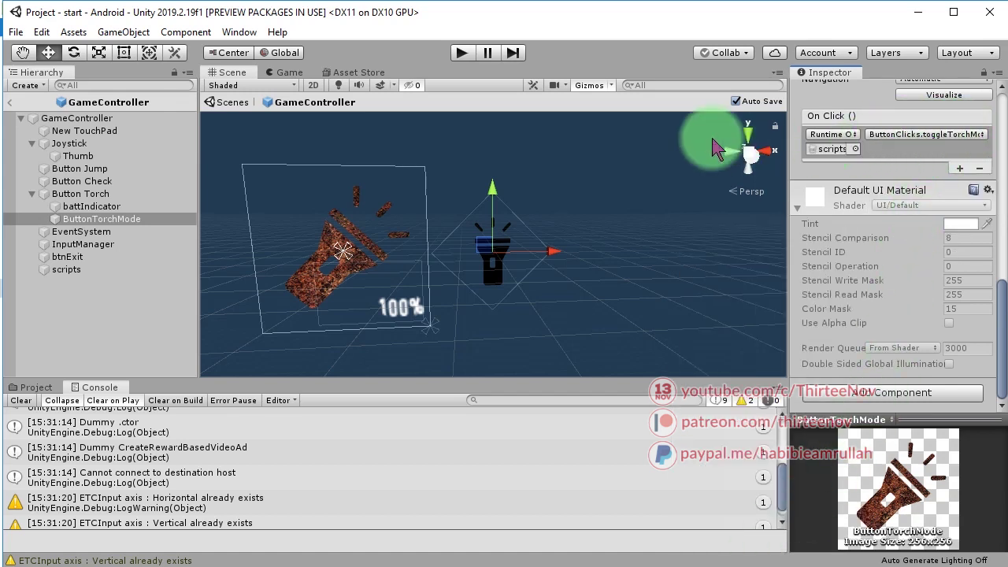
click(464, 55)
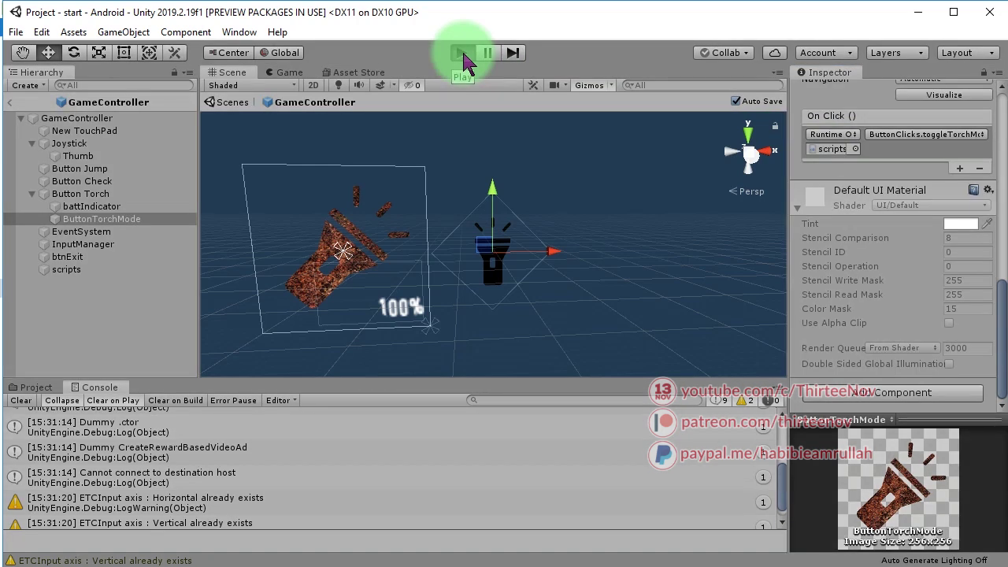
Start the game, switch on the flashlight, press the torch mode button and look around, then stop and select ButtonTorchMode
click(317, 282)
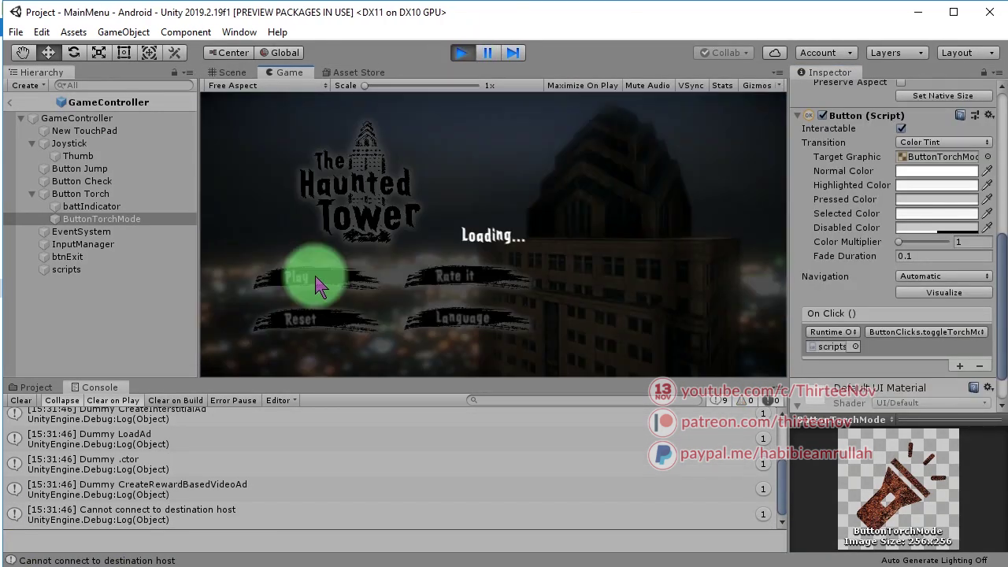
click(406, 298)
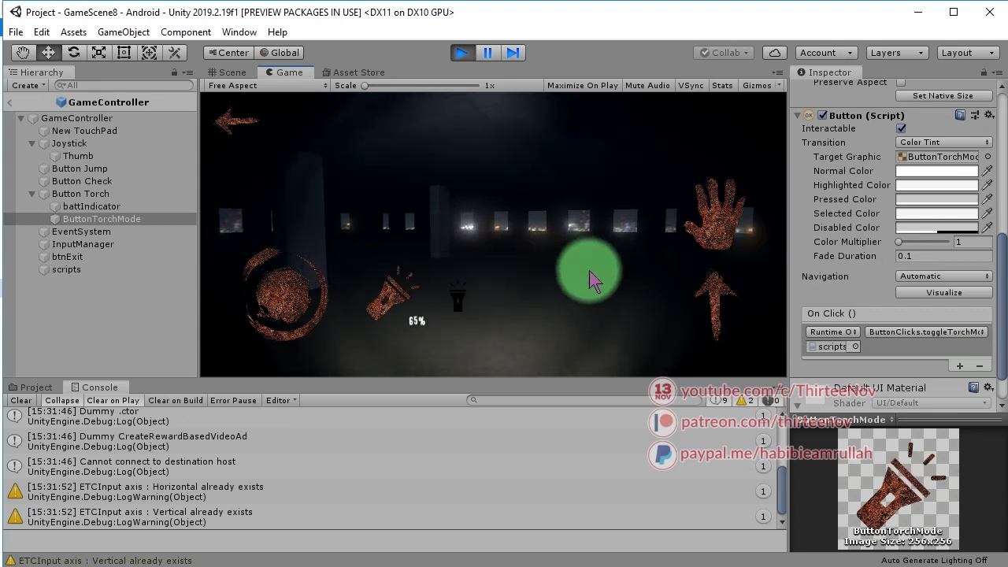
drag(590, 272, 457, 297)
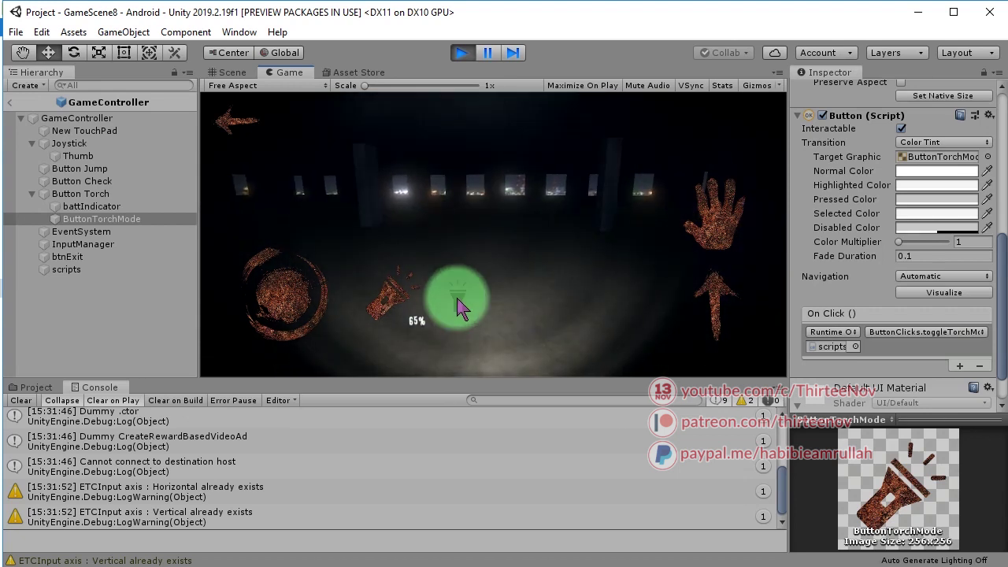
click(457, 298)
mouse_move(457, 298)
mouse_down()
mouse_move(550, 211)
mouse_move(466, 226)
mouse_move(548, 187)
mouse_move(604, 275)
mouse_move(518, 206)
mouse_move(567, 226)
mouse_move(540, 310)
mouse_move(585, 208)
mouse_move(603, 199)
mouse_move(402, 164)
mouse_move(526, 180)
mouse_move(559, 225)
mouse_move(542, 224)
mouse_move(666, 254)
mouse_move(619, 199)
mouse_move(608, 162)
mouse_move(591, 171)
mouse_move(572, 164)
mouse_up()
drag(560, 164, 459, 295)
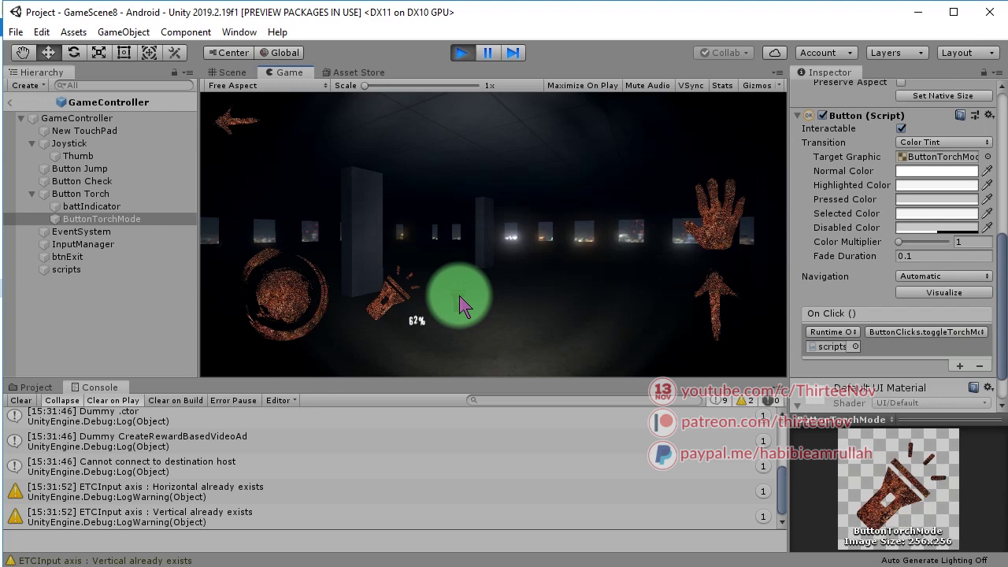
mouse_move(459, 295)
mouse_down()
mouse_move(494, 246)
mouse_move(483, 247)
mouse_up()
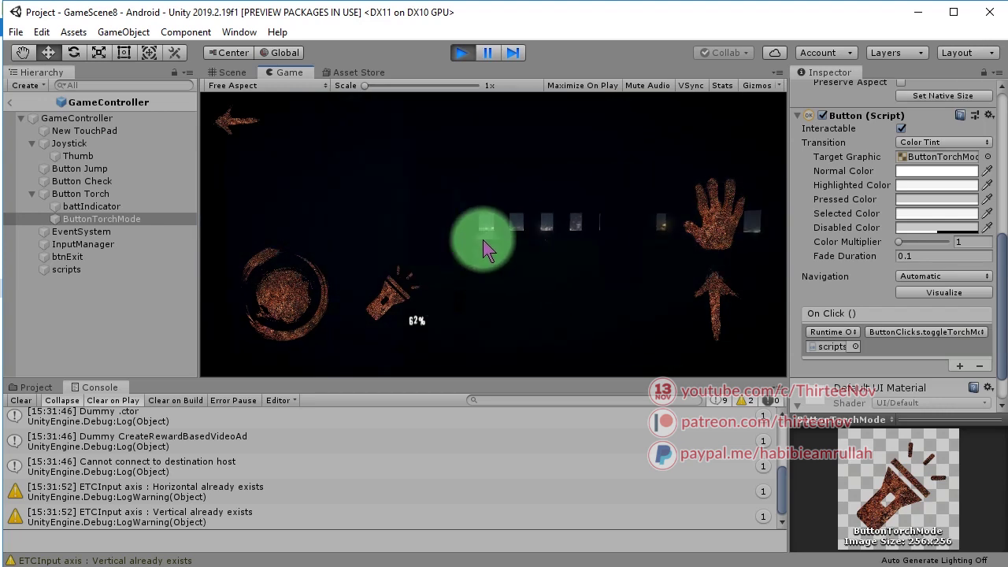
click(468, 52)
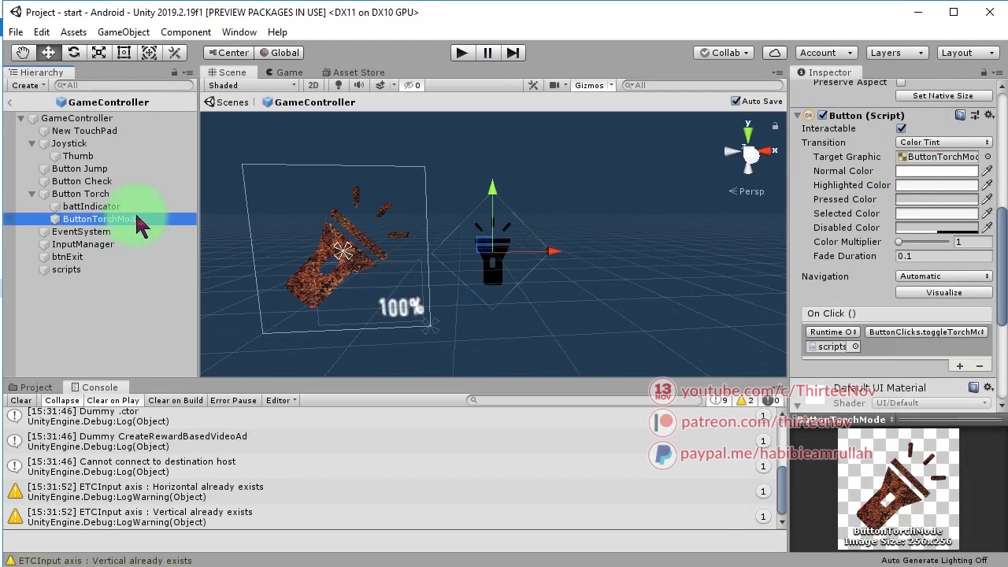
click(938, 141)
click(921, 155)
Move the intensity setting out of turnOn into each torchMode branch of Torch.cs
click(935, 295)
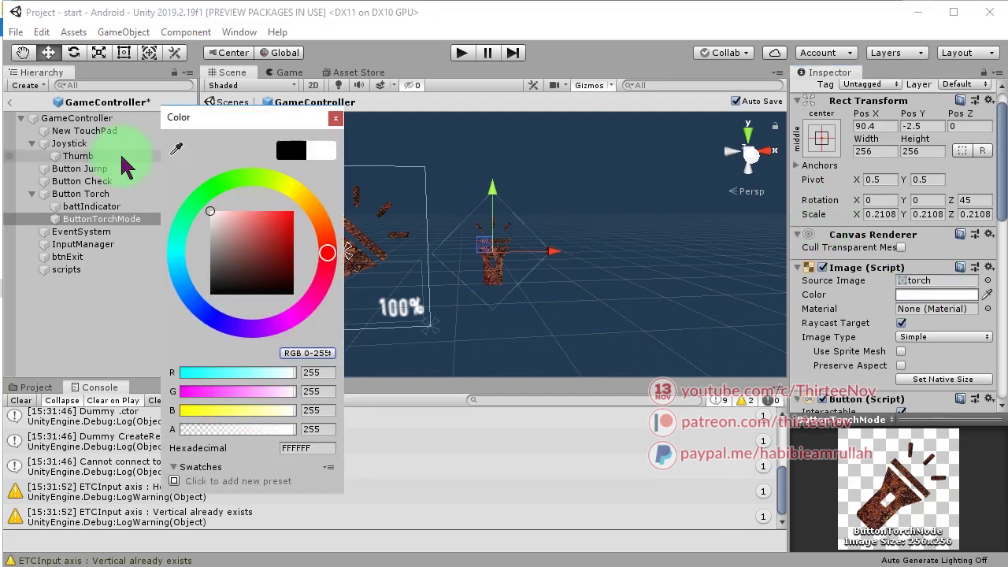
key(Escape)
key(alt+Tab)
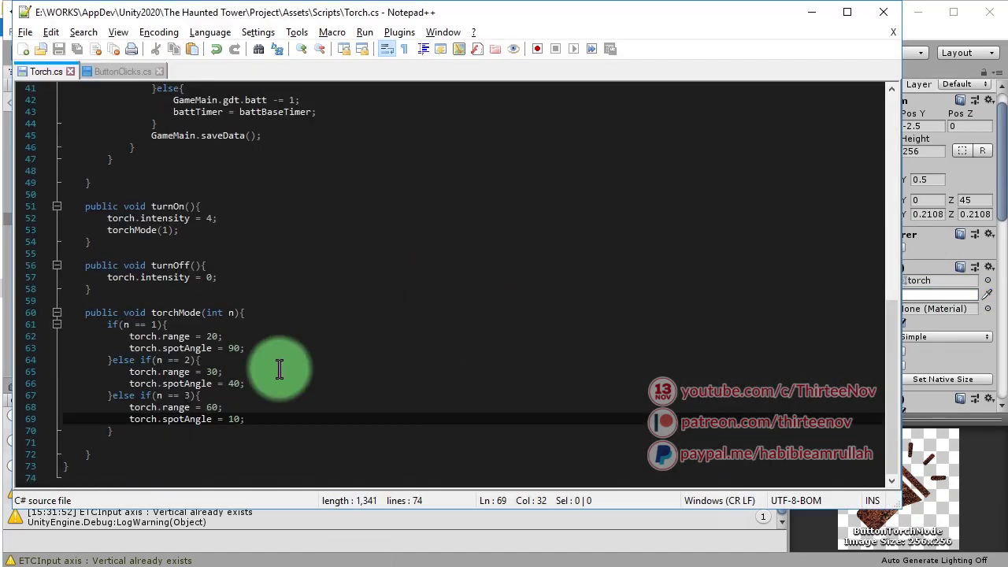
click(471, 341)
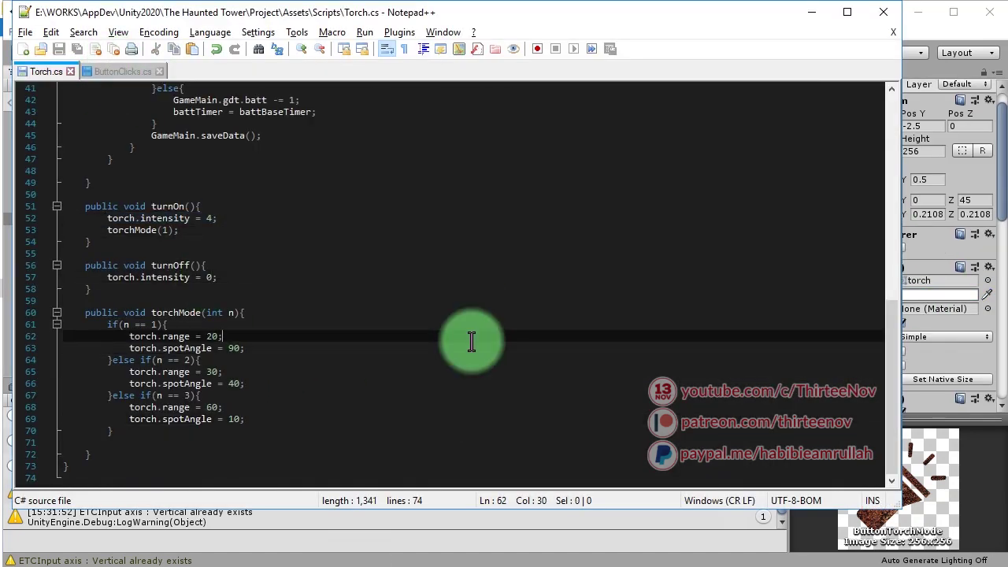
key(ctrl+z)
key(ctrl+z)
key(ctrl+z)
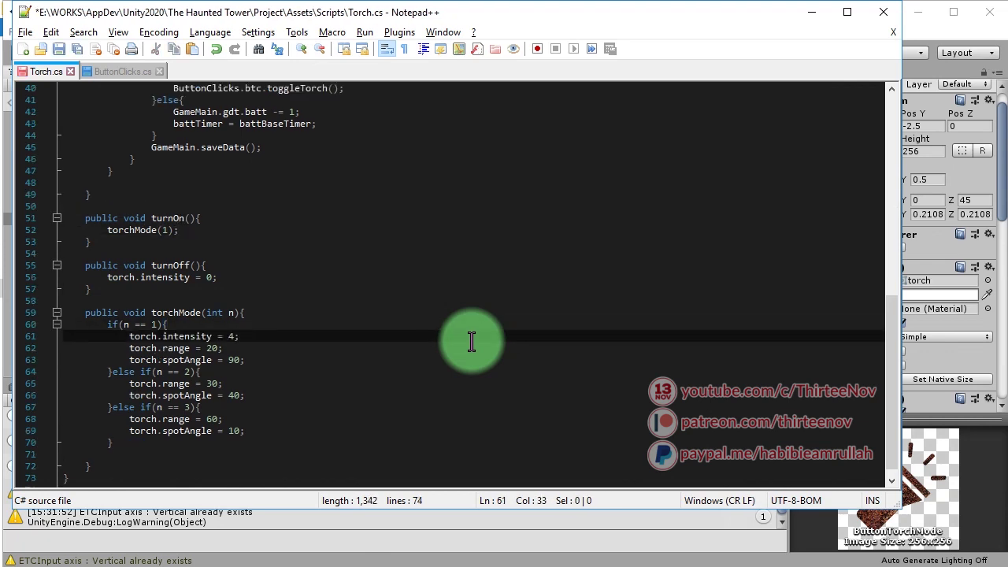
key(ctrl+z)
key(ctrl+y)
key(ctrl+y)
key(ctrl+y)
key(ctrl+y)
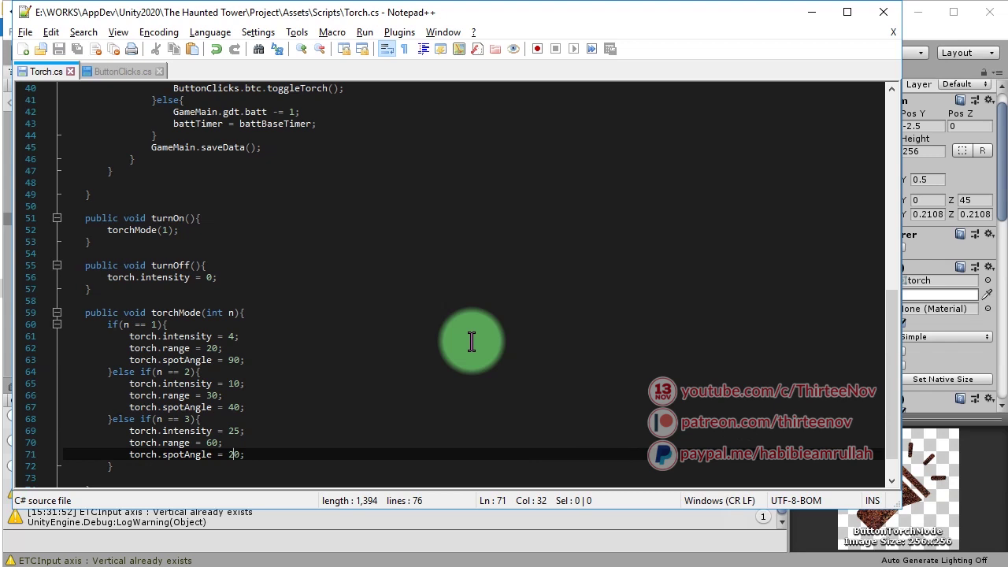
Duplicate the mode 1 block as a new mode 0, set ranges to 30, 50 and 70, and save
key(ctrl+z)
key(ctrl+z)
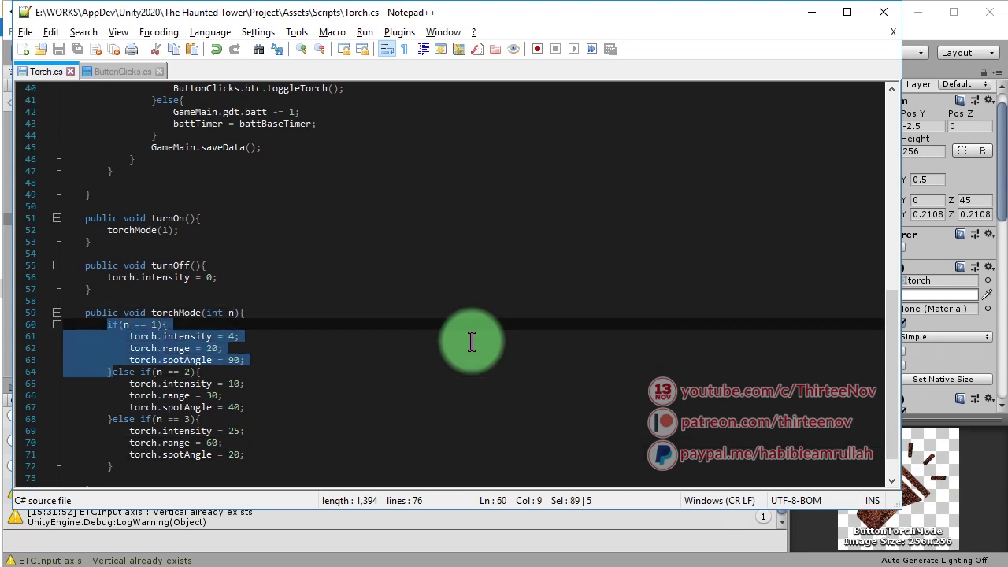
key(ctrl+y)
key(ctrl+y)
key(ctrl+y)
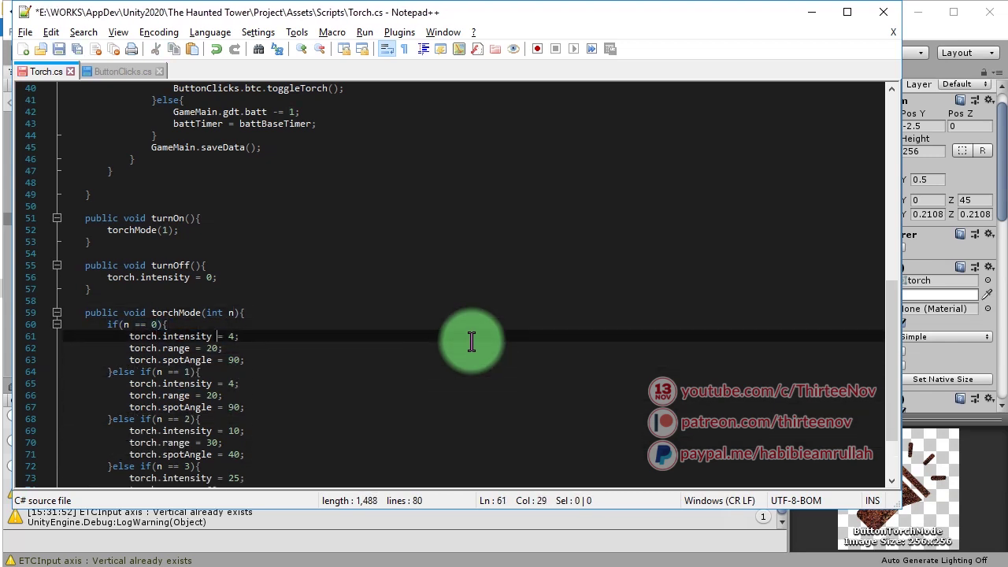
text(2)
key(Down)
key(Down)
key(Down)
key(Down)
key(Down)
scroll(471, 341, down, 2)
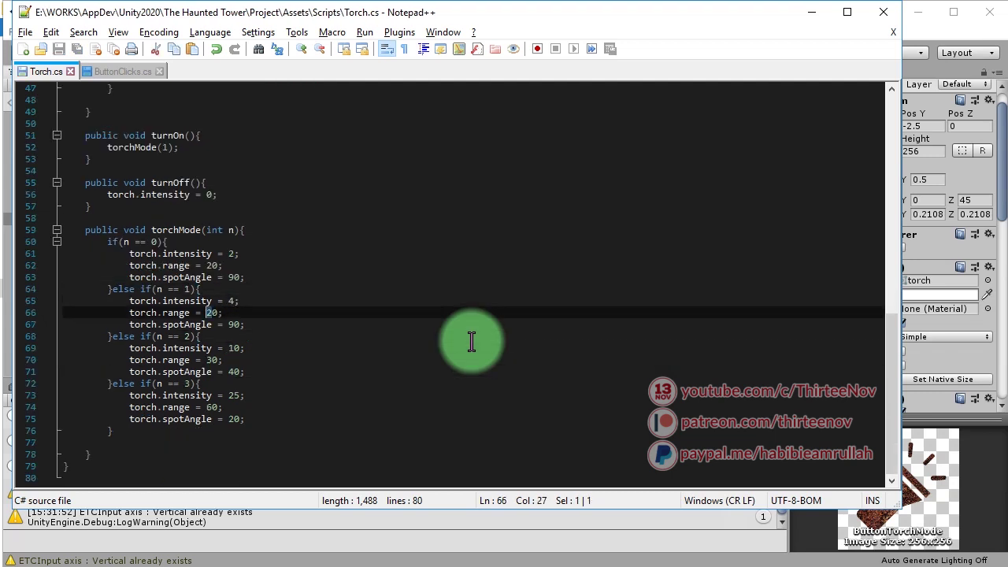
text(3)
key(Down)
key(Down)
key(Down)
key(shift+Left)
text(5)
key(Down)
key(Down)
key(Down)
key(shift+Left)
text(7)
key(ctrl+s)
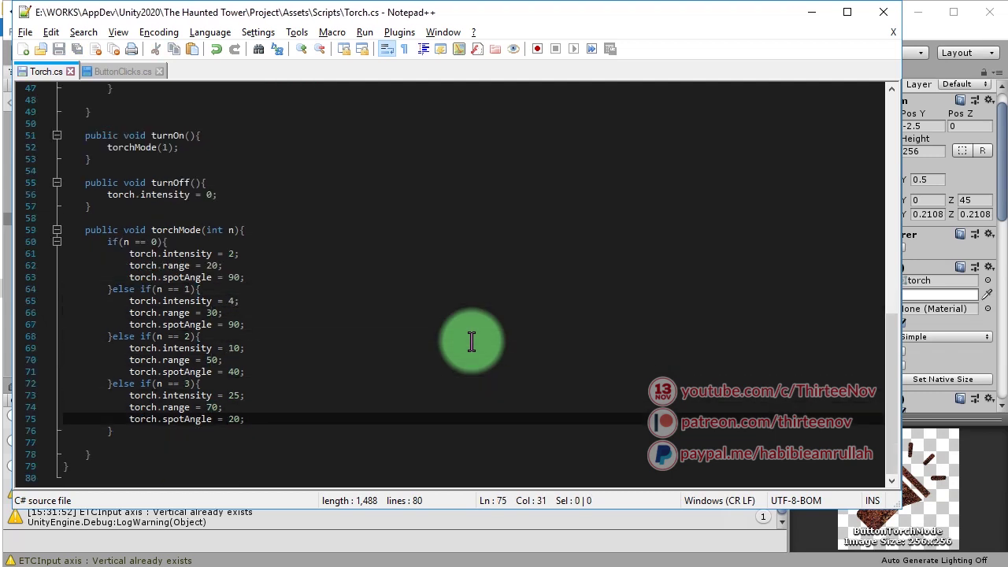
key(Up)
key(Up)
key(Up)
key(Up)
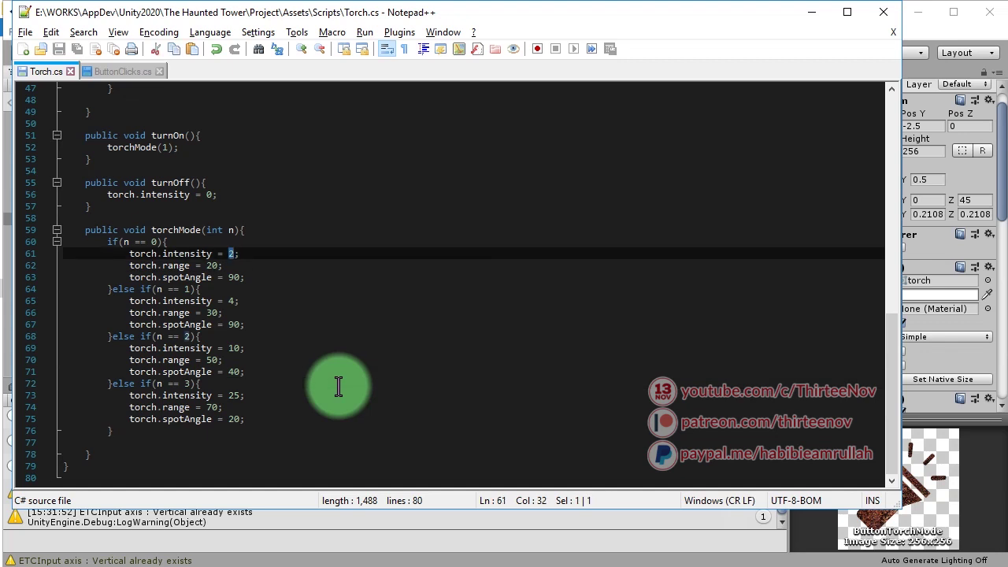
Change the mode 2 and mode 3 intensities to 8 and 12
key(Down)
key(Down)
key(Down)
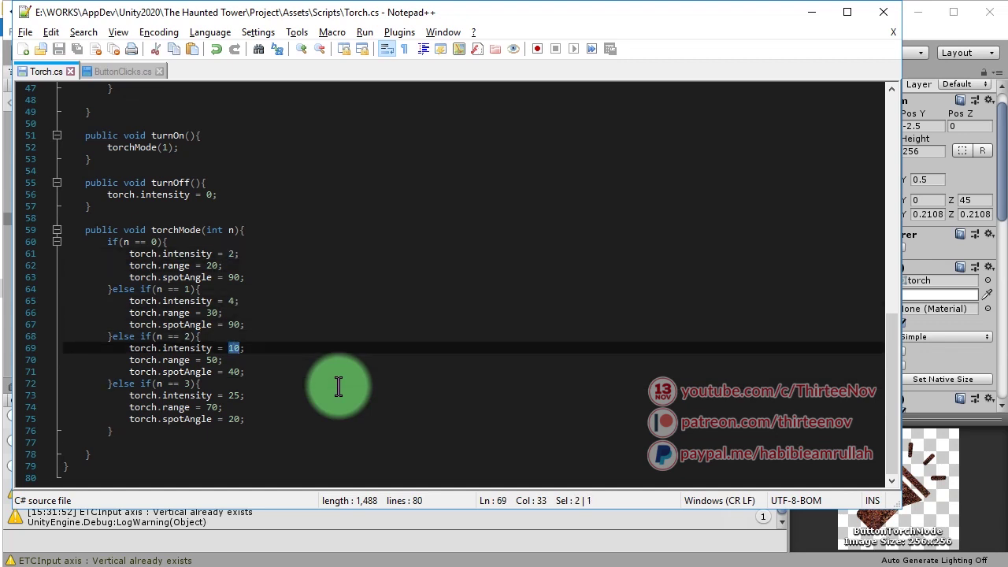
text(8)
key(Down)
key(Down)
key(Down)
key(Down)
key(Left)
key(shift+Right)
key(shift+Right)
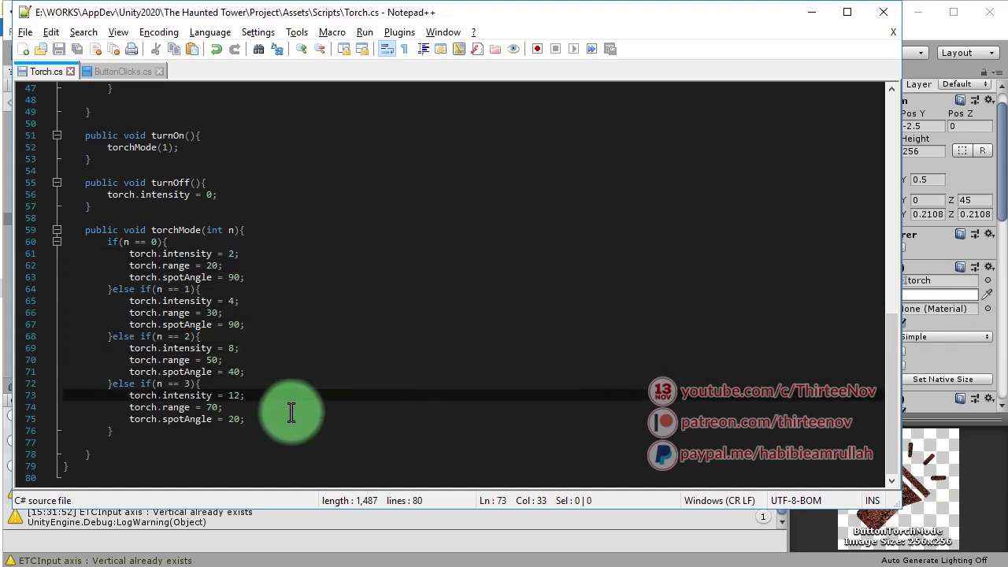
In ButtonClicks.cs, move the tm = 1 initialisation from its declaration into Start()
click(122, 71)
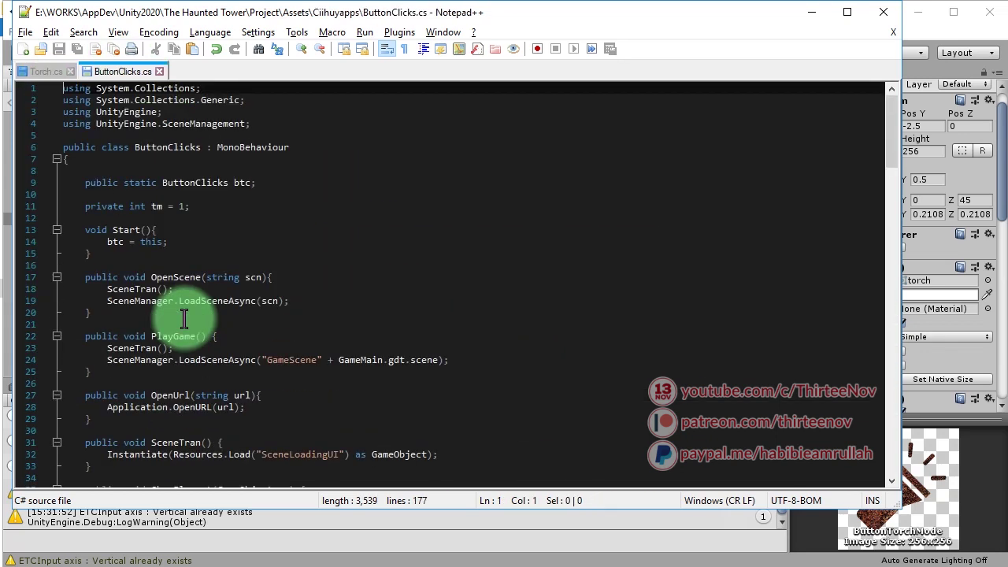
key(ctrl+x)
text(tm)
key(Down)
key(Down)
key(End)
key(Return)
key(ctrl+v)
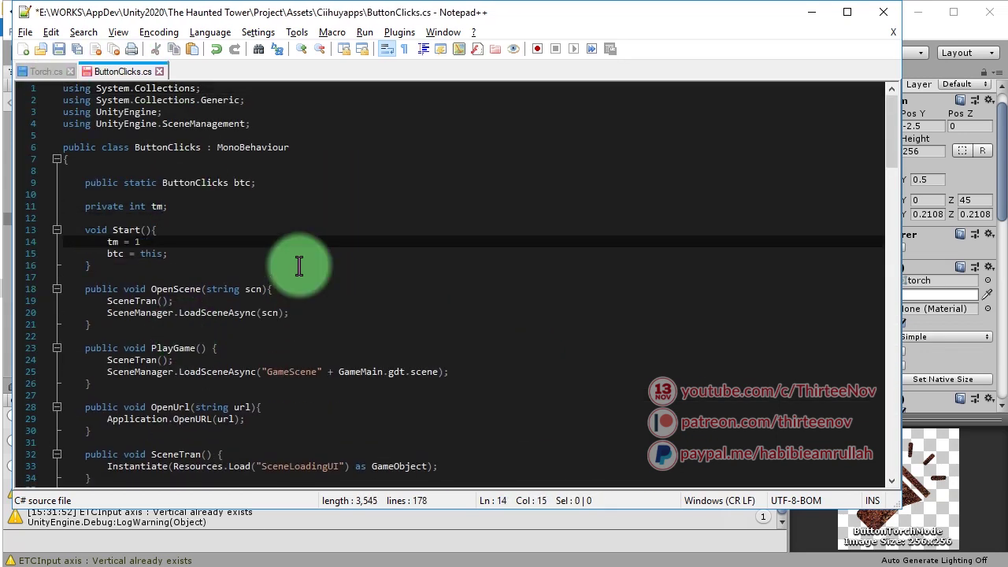
click(695, 551)
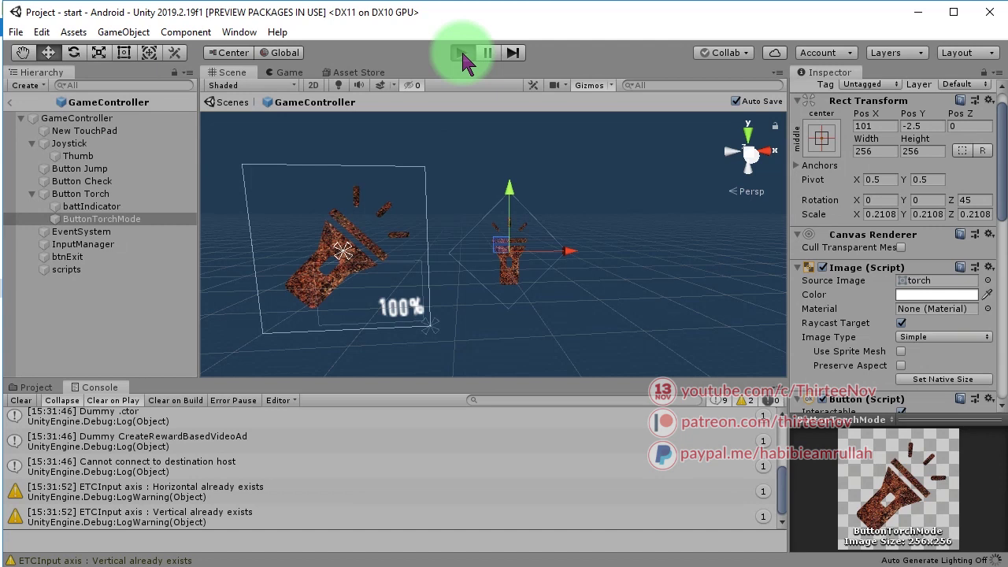
Play the game, toggle the flashlight on and off, and cycle it repeatedly through its torch modes
click(463, 53)
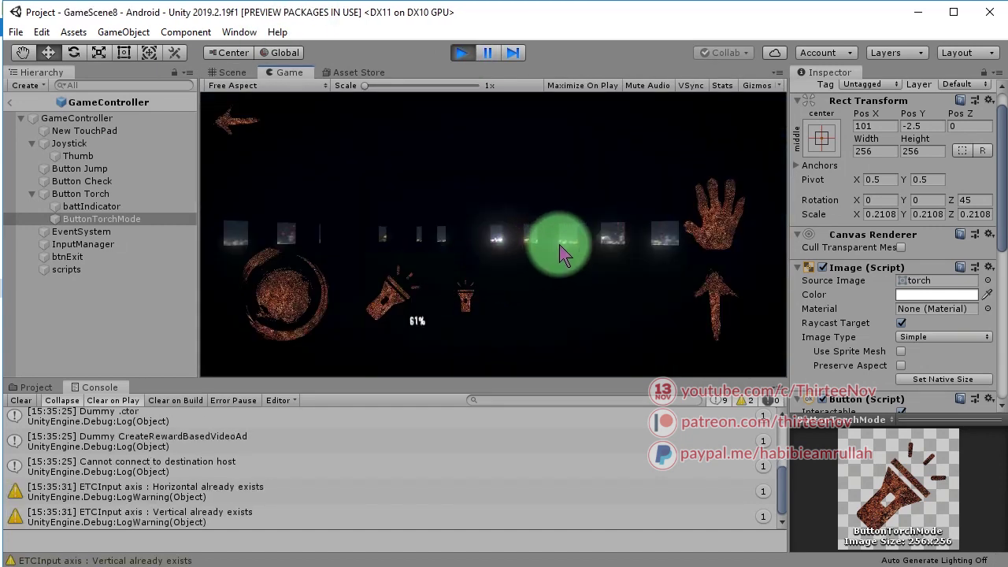
click(398, 303)
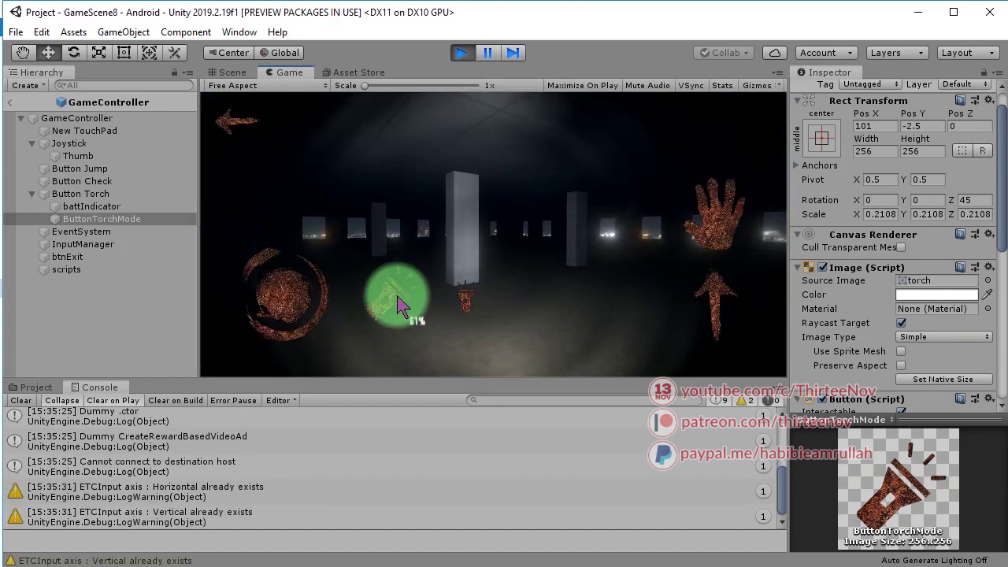
click(398, 304)
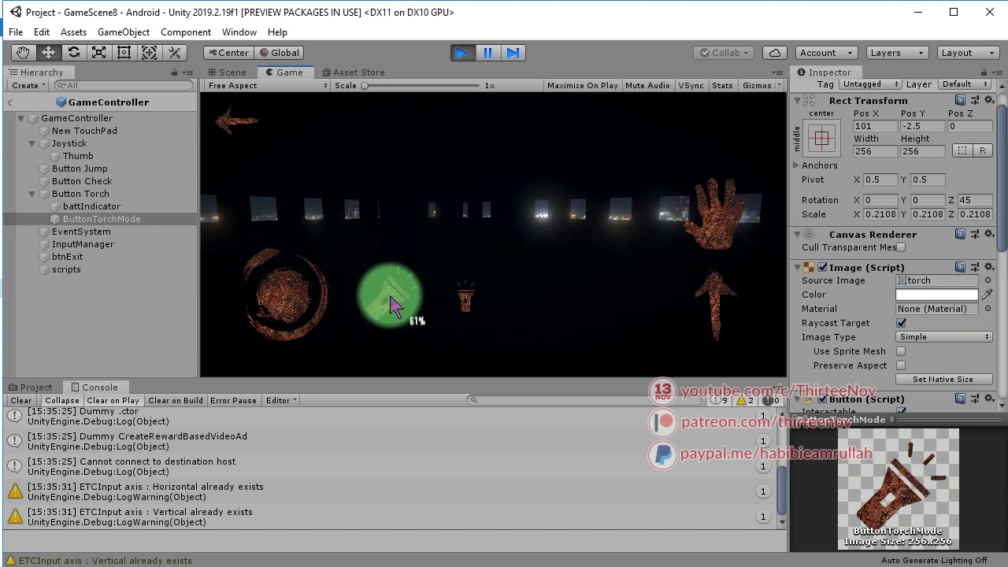
click(403, 306)
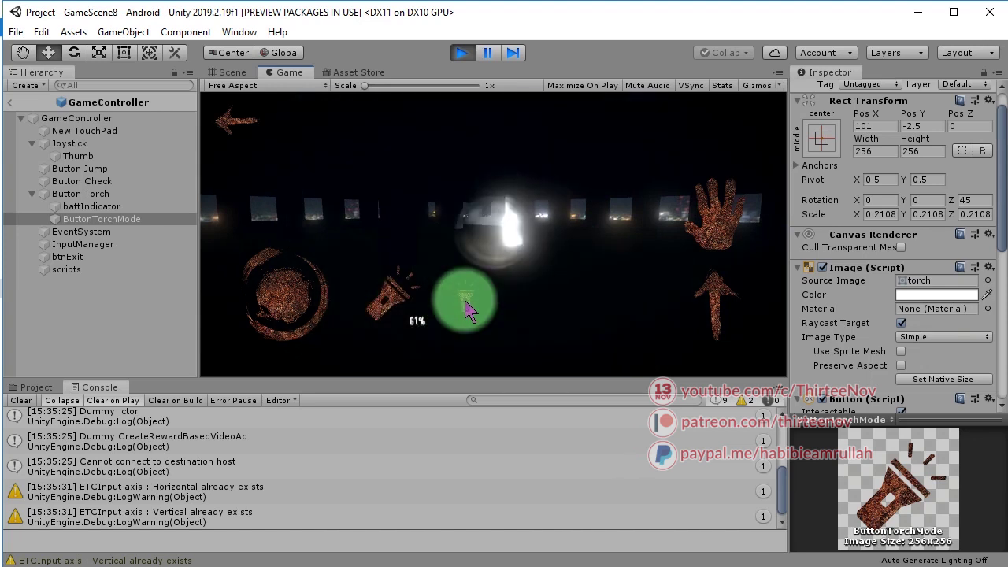
mouse_move(467, 309)
mouse_down()
mouse_move(521, 195)
mouse_move(466, 307)
mouse_up()
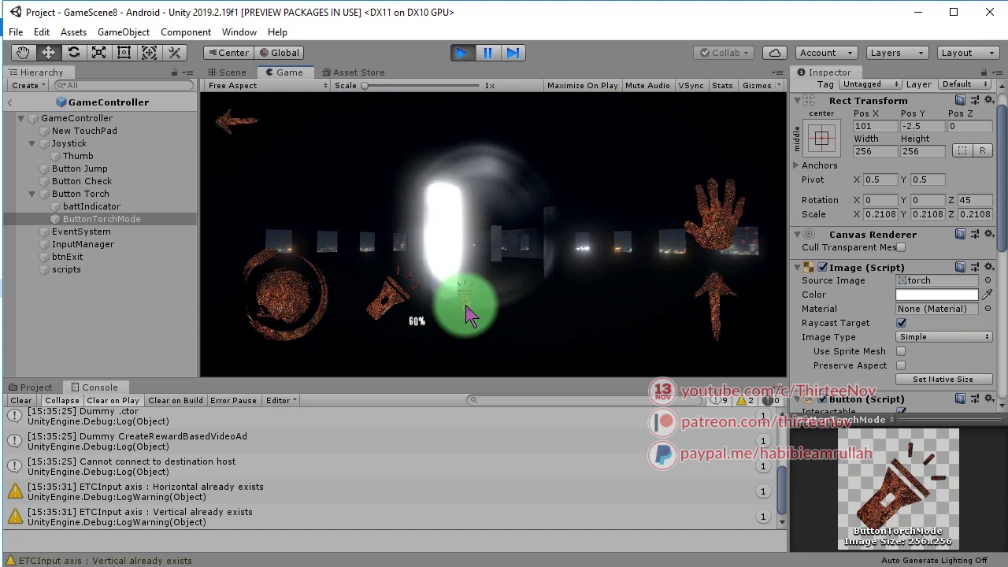
click(466, 312)
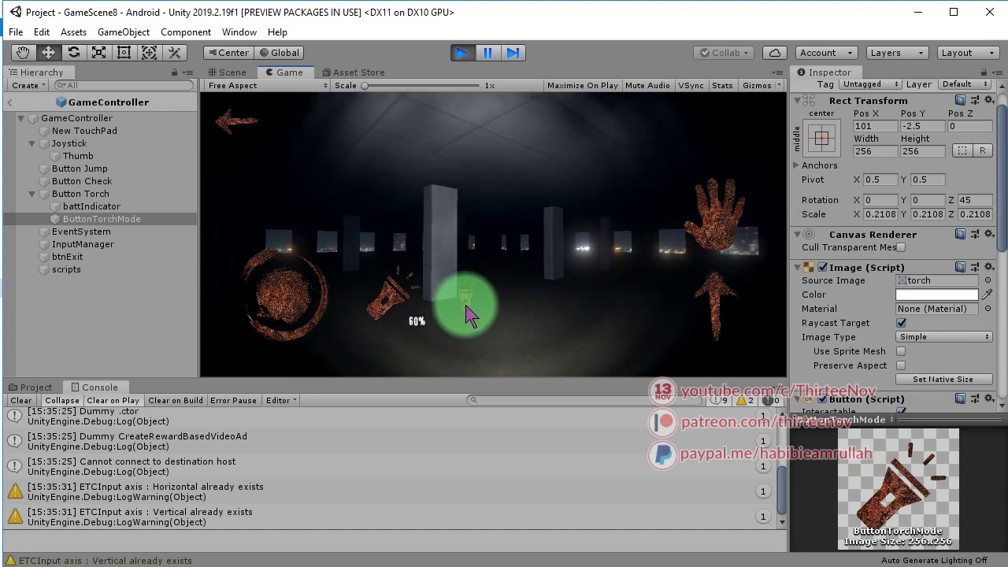
click(466, 312)
click(466, 313)
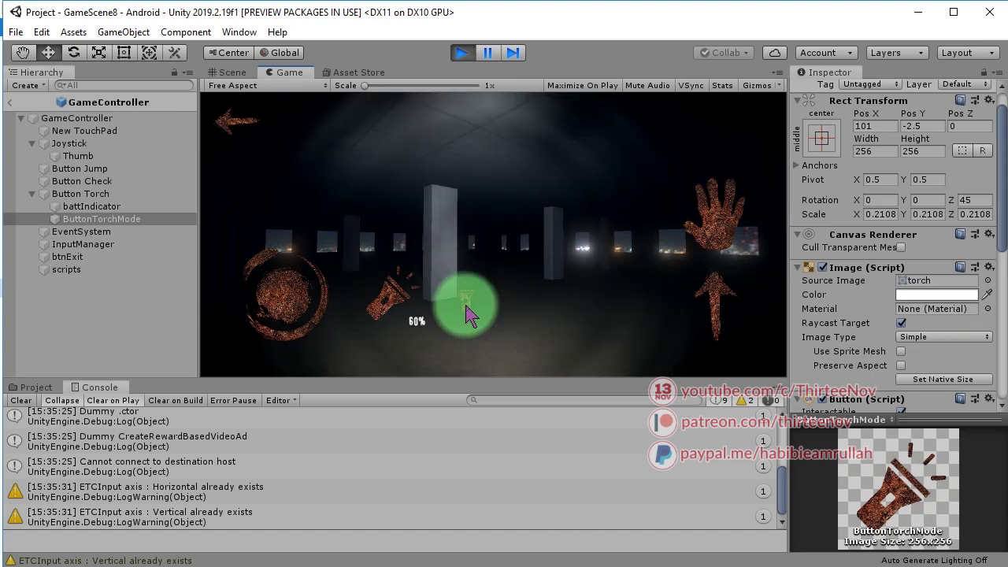
click(467, 312)
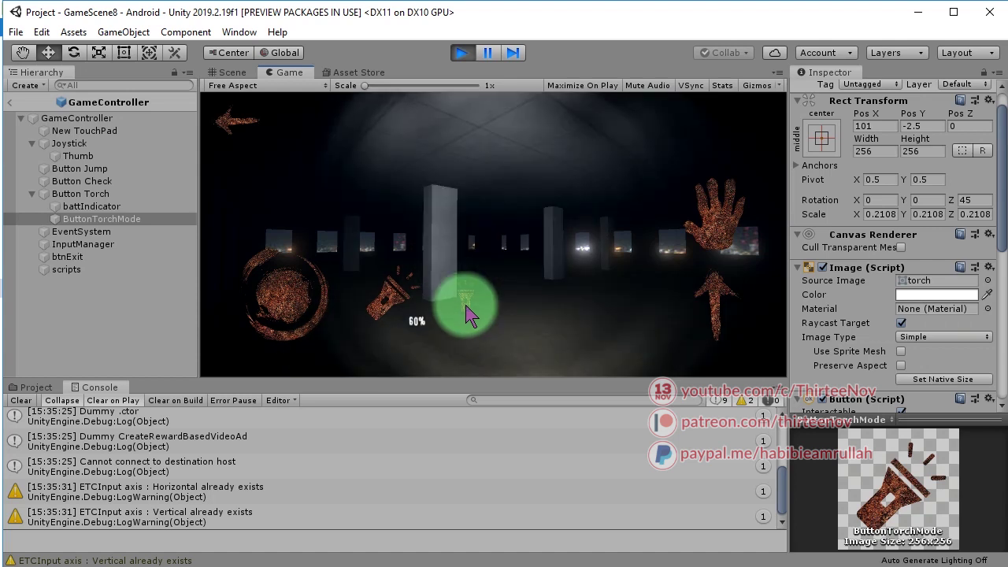
click(467, 312)
click(467, 313)
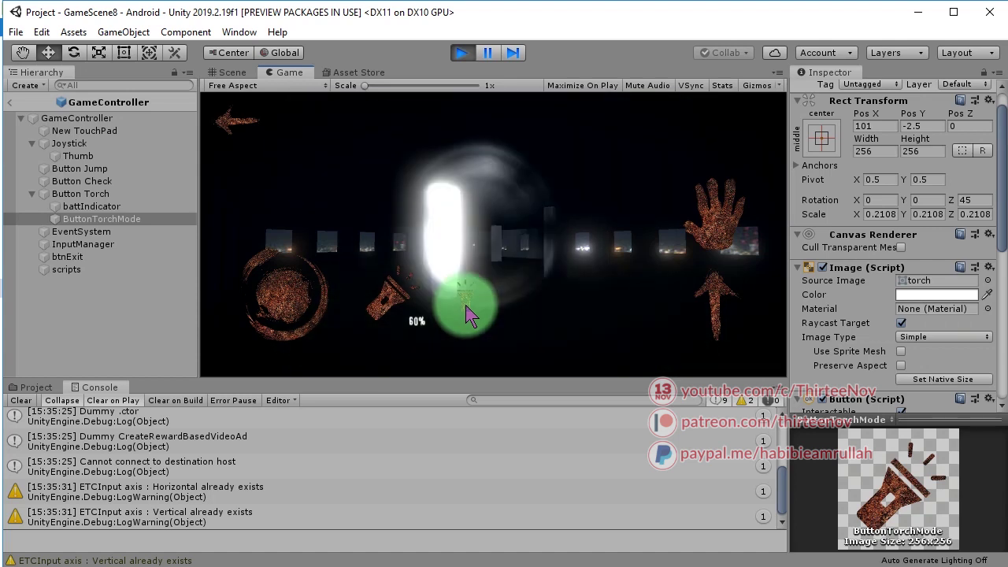
click(467, 313)
click(466, 313)
click(467, 312)
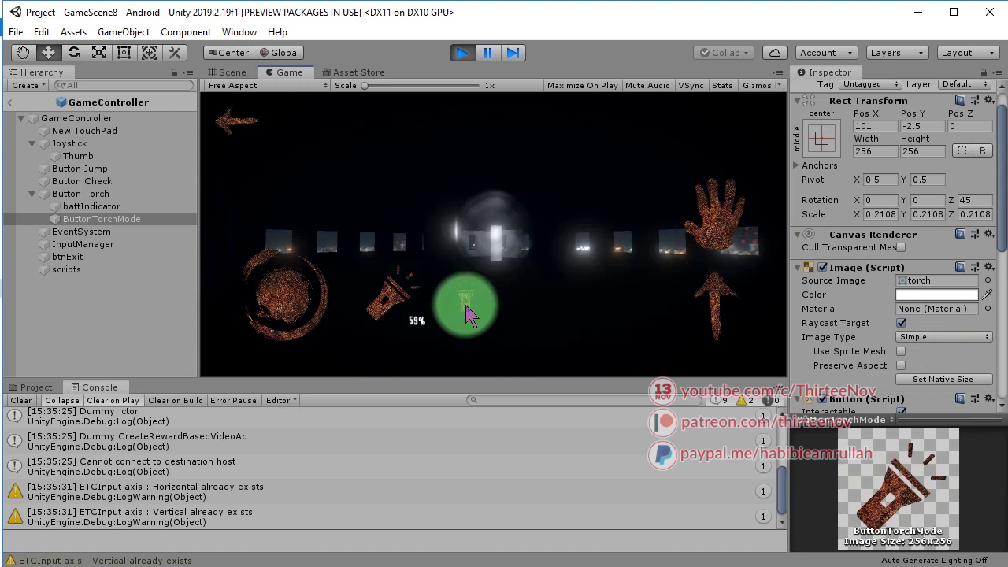
Stop play, adjust the mode reset line in ButtonClicks.cs toggleTorchMode, and start play again
click(463, 55)
key(alt+Tab)
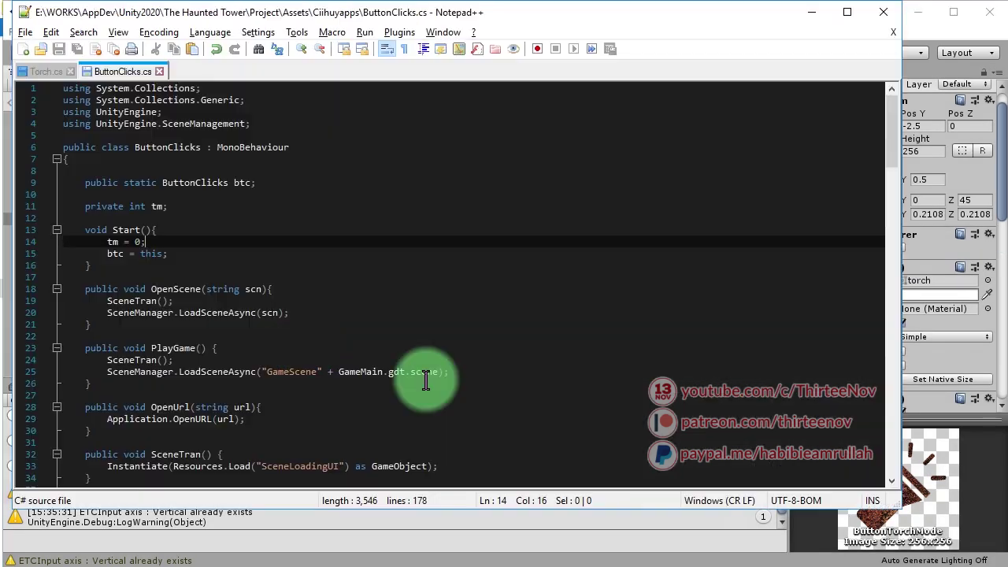
scroll(321, 344, down, 20)
click(236, 207)
click(266, 352)
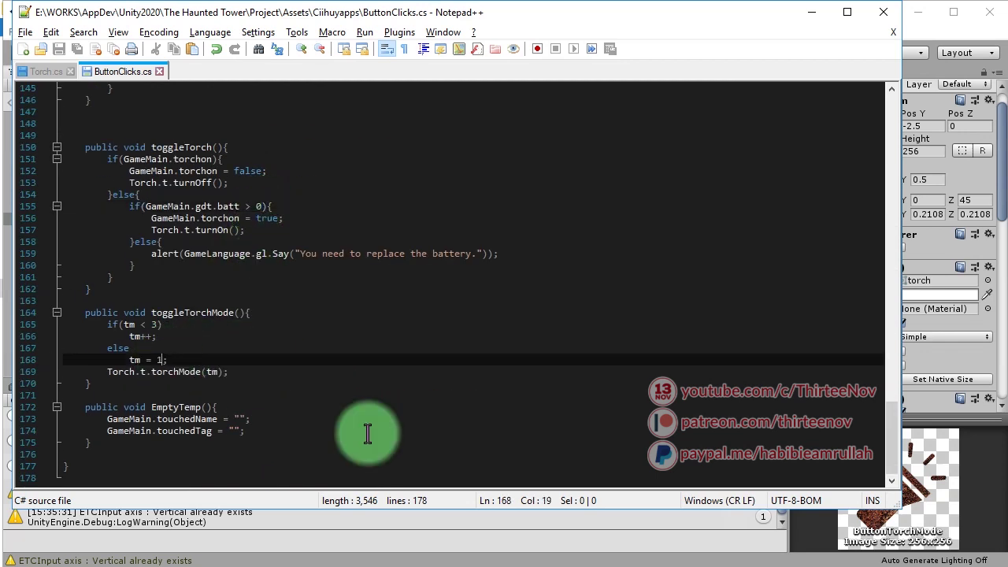
key(alt+Tab)
click(462, 53)
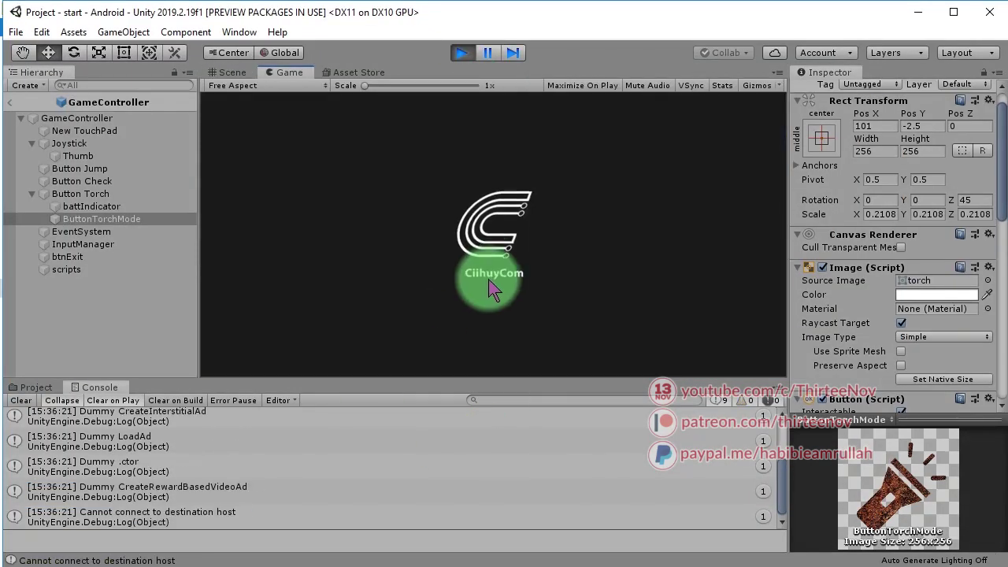
Skip the intro, enter GameScene8, and switch the flashlight on and off while looking around the corridor
click(265, 352)
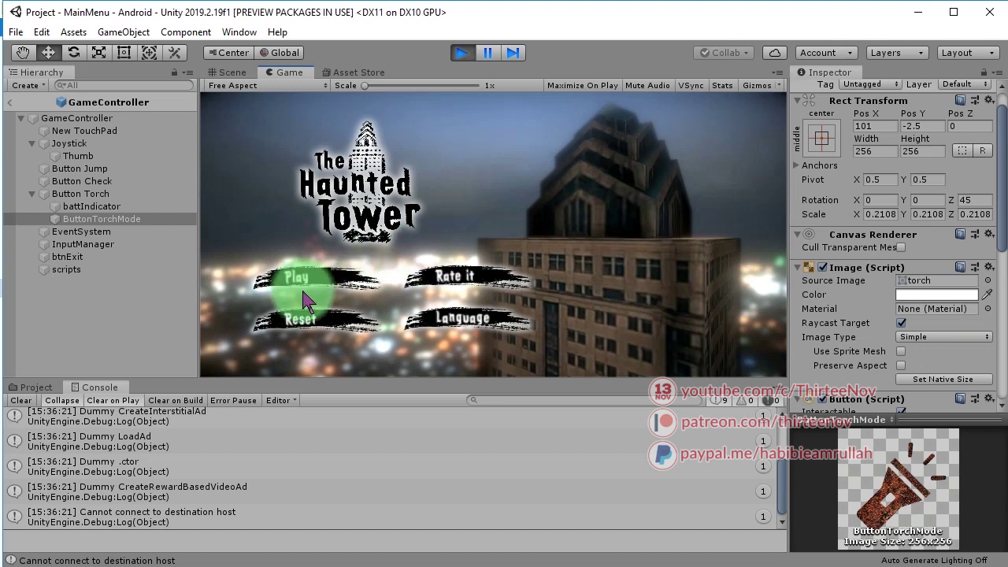
click(307, 299)
drag(333, 281, 411, 351)
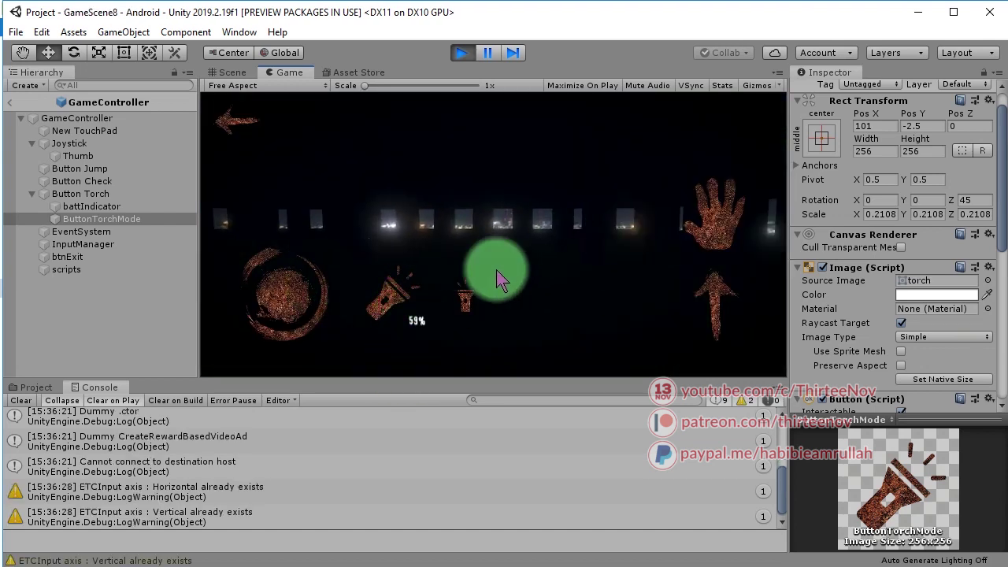
click(394, 295)
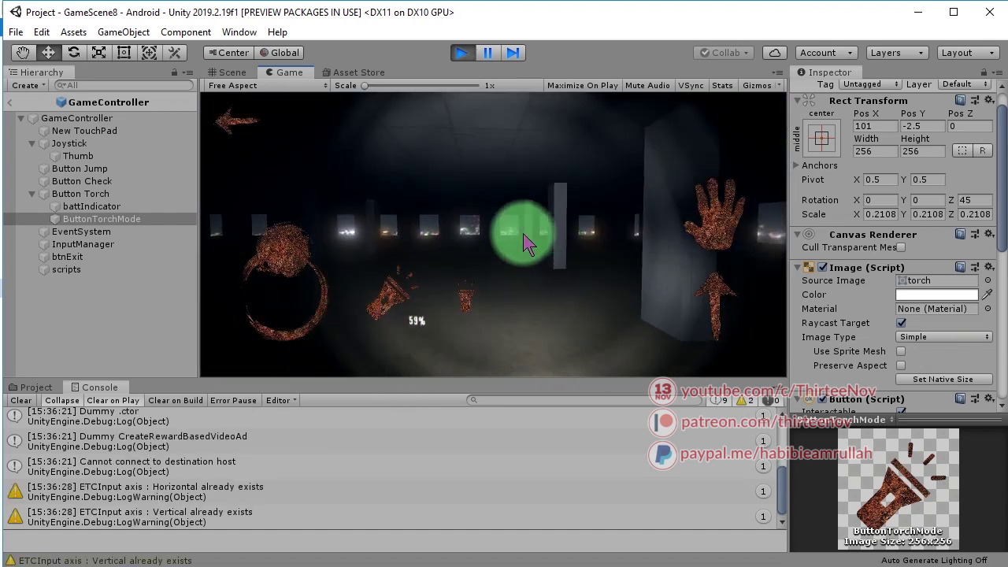
drag(611, 231, 465, 265)
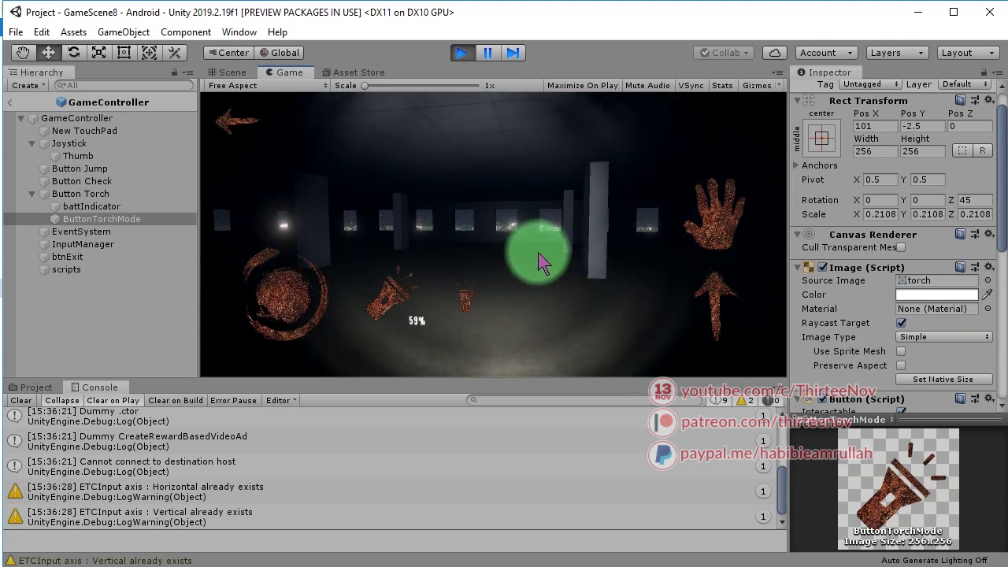
drag(542, 262, 520, 223)
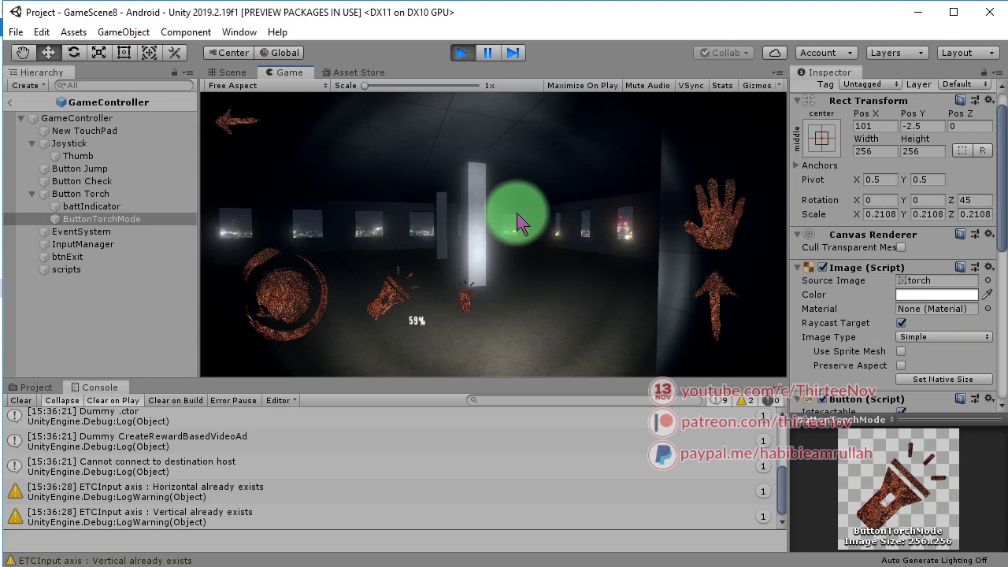
drag(521, 223, 394, 293)
click(386, 307)
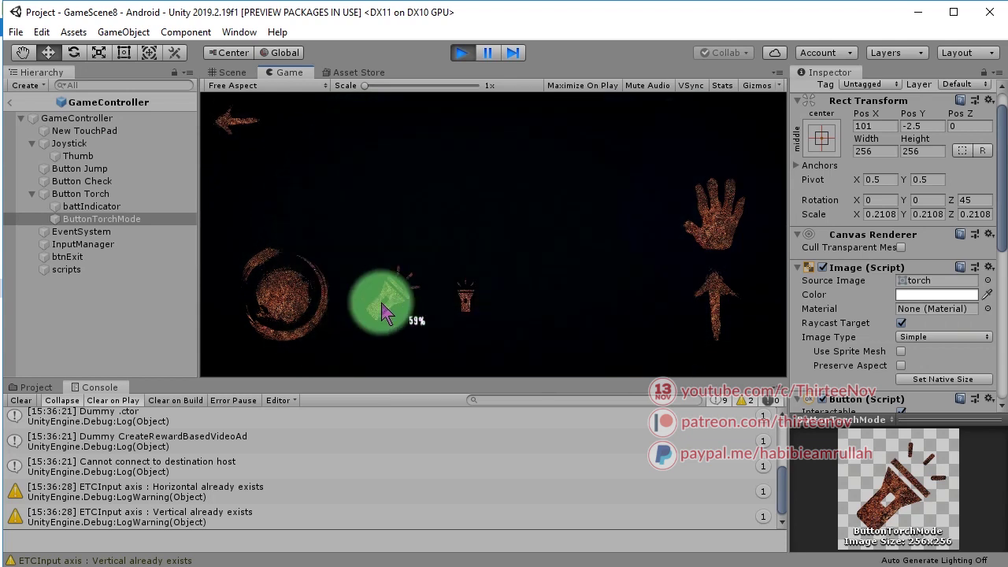
click(383, 310)
click(390, 311)
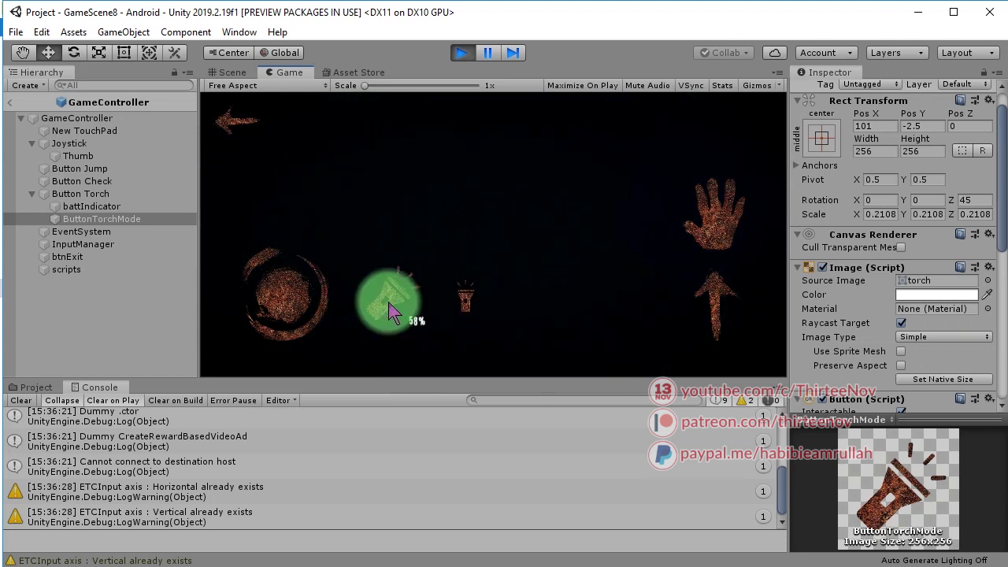
click(391, 312)
mouse_move(510, 219)
mouse_down()
mouse_move(486, 205)
mouse_move(534, 133)
mouse_move(489, 226)
mouse_move(533, 246)
mouse_move(540, 277)
mouse_up()
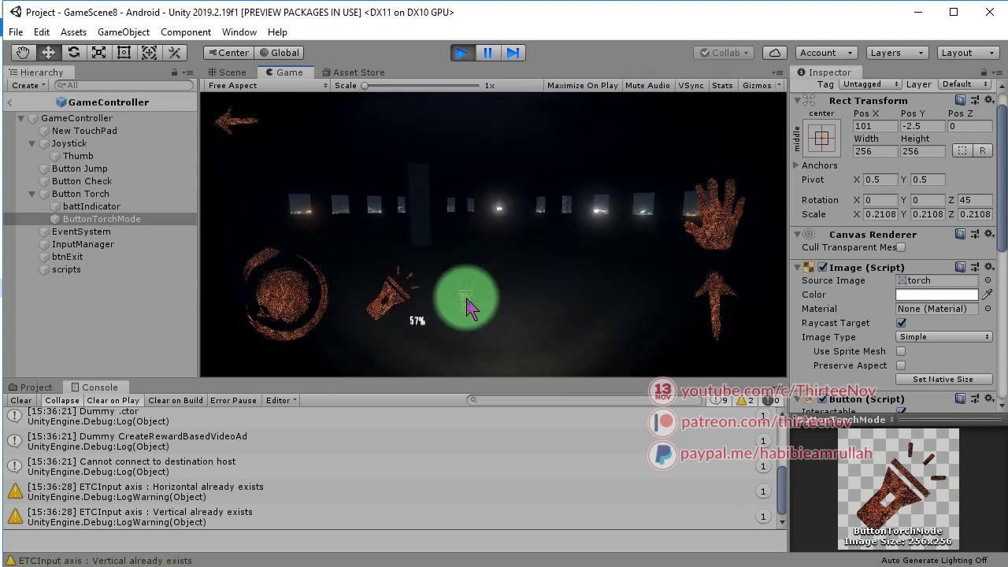
drag(466, 305, 583, 264)
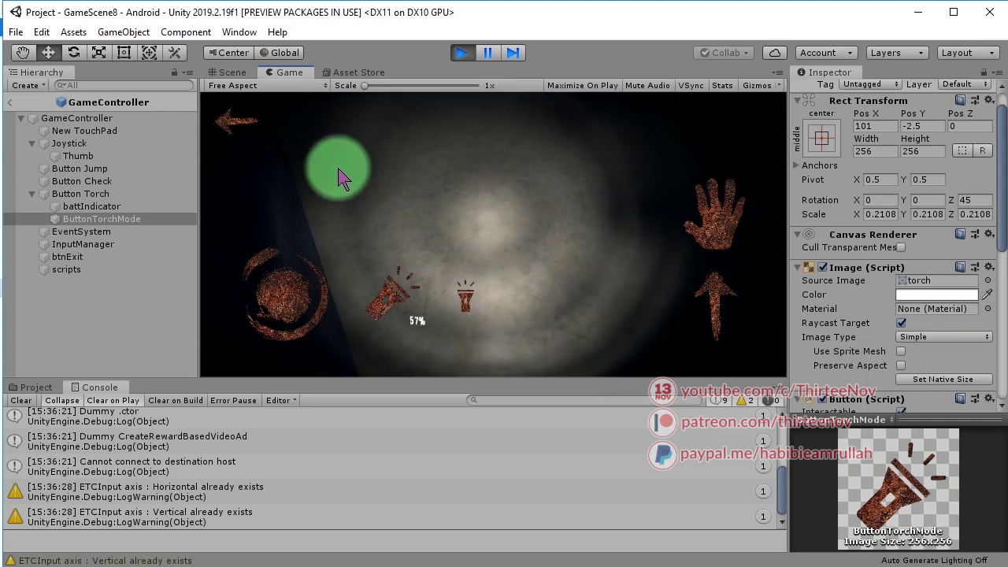
Return to the main menu, restart the level, look around the room, and stop play
click(231, 126)
click(323, 289)
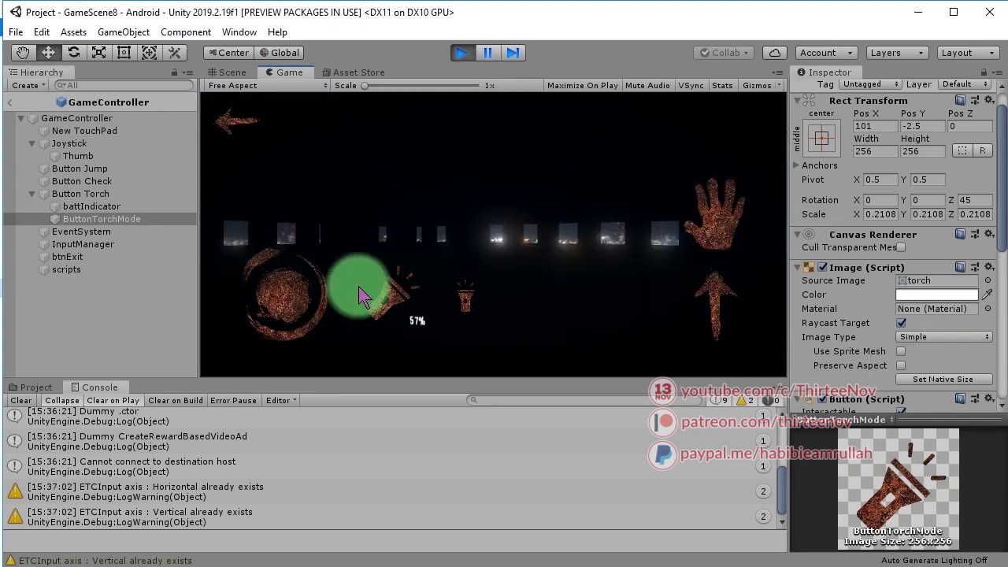
mouse_move(493, 158)
mouse_down()
mouse_move(350, 144)
mouse_move(455, 184)
mouse_up()
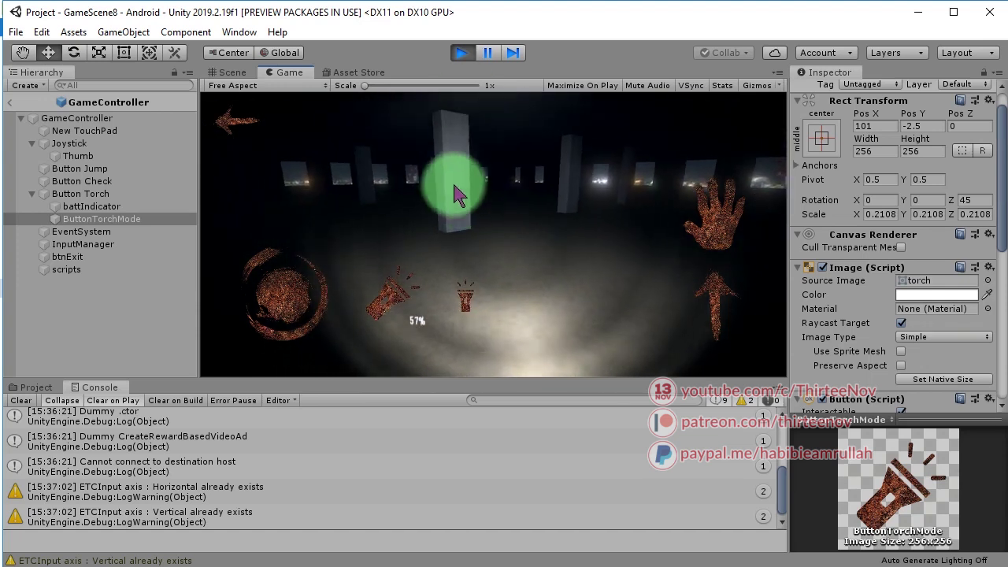
click(462, 53)
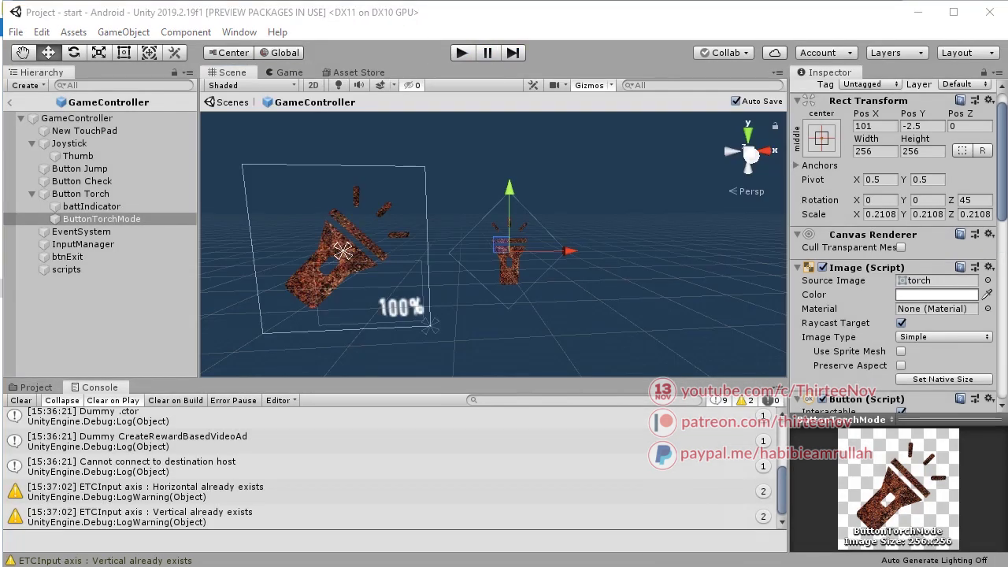
Search Torch.cs for the torch.intensity lines, then start play mode again
key(alt+Tab)
scroll(135, 147, up, 7)
click(45, 71)
double_click(167, 206)
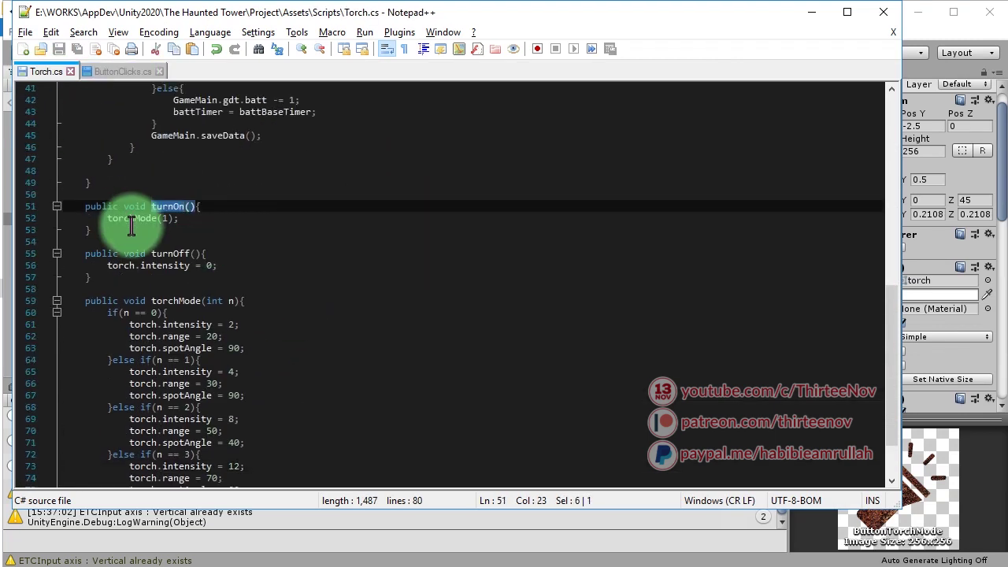
drag(108, 265, 212, 266)
key(ctrl+f)
key(Return)
key(Return)
key(Return)
key(Return)
key(Return)
key(Return)
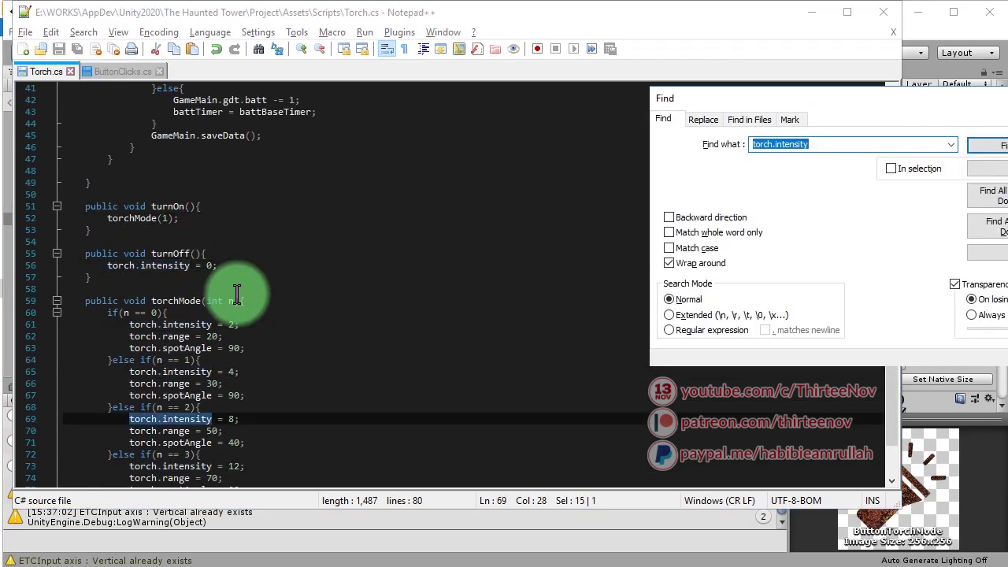
key(Escape)
key(alt+Tab)
click(461, 52)
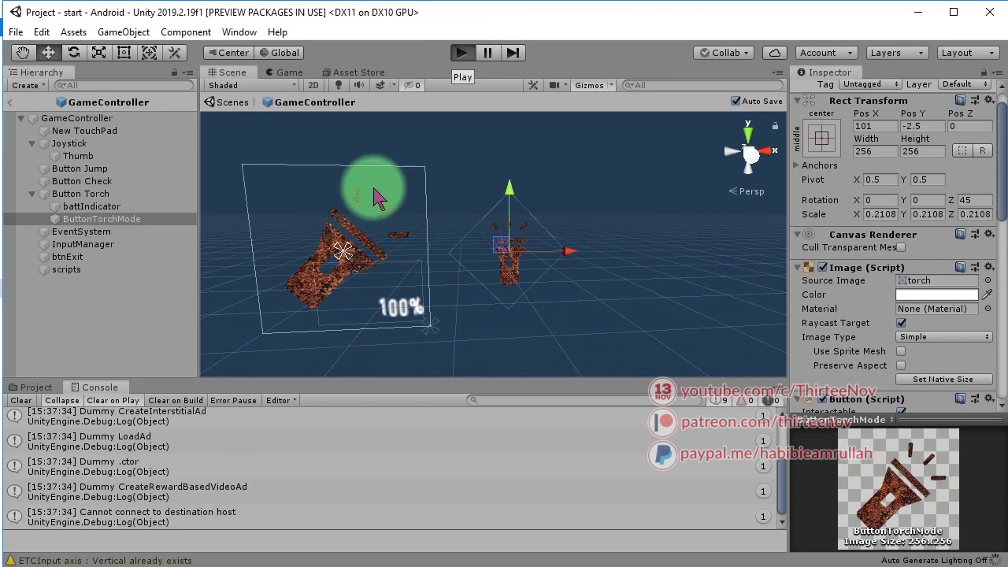
Enter GameScene8 from the main menu and turn the camera toward the windows along the lit corridor
click(315, 284)
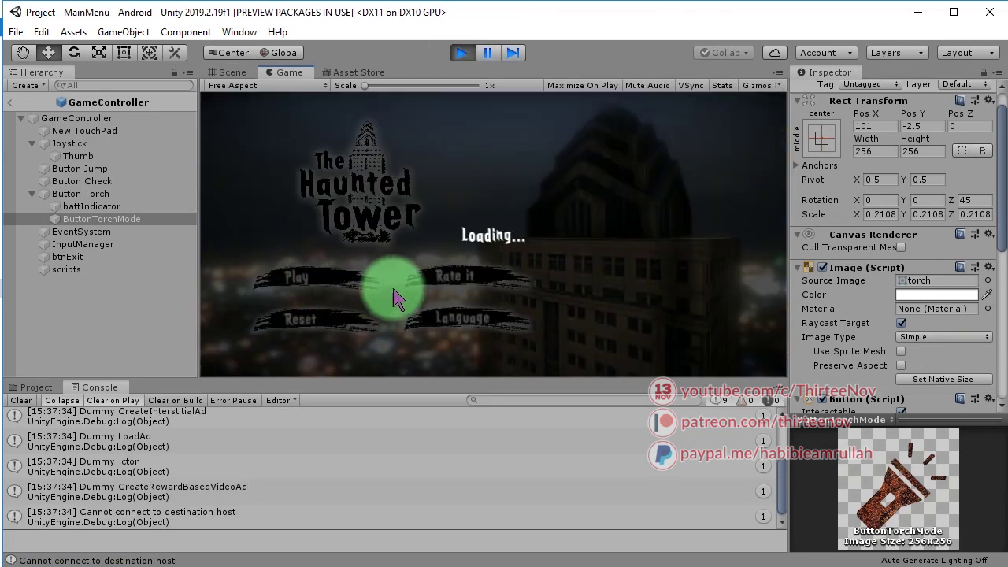
drag(547, 158, 469, 309)
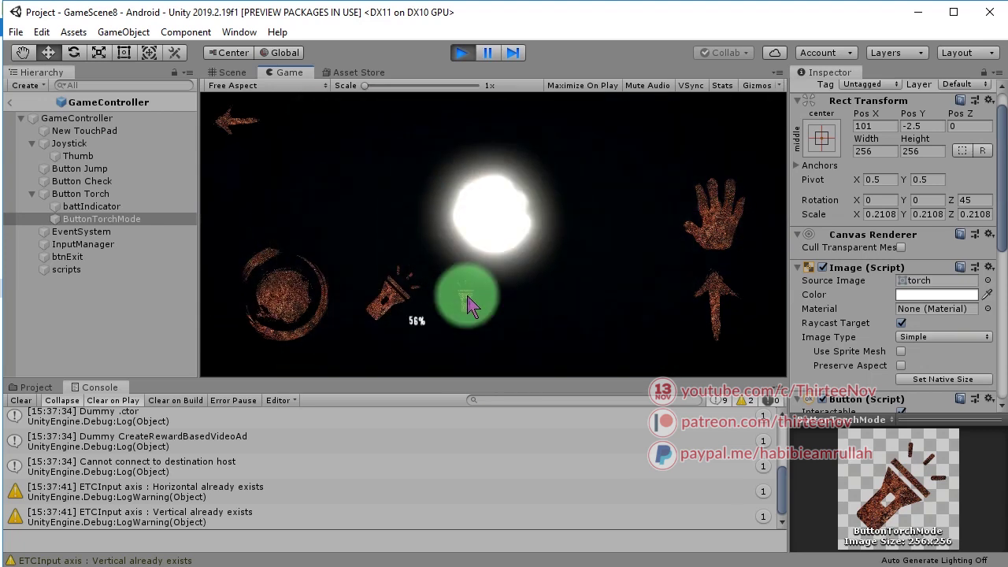
mouse_move(468, 309)
mouse_down()
mouse_move(561, 251)
mouse_move(526, 285)
mouse_up()
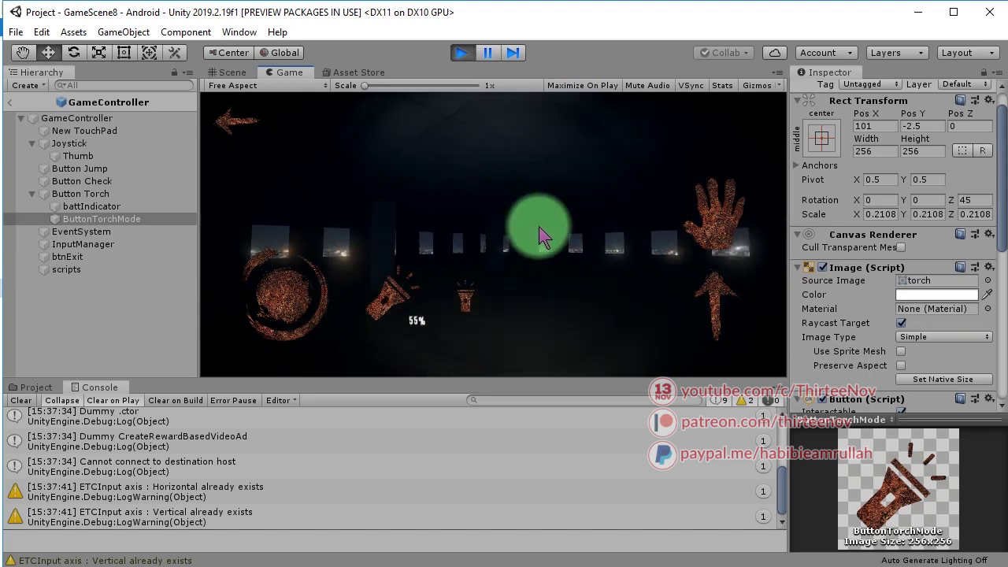
drag(544, 232, 570, 263)
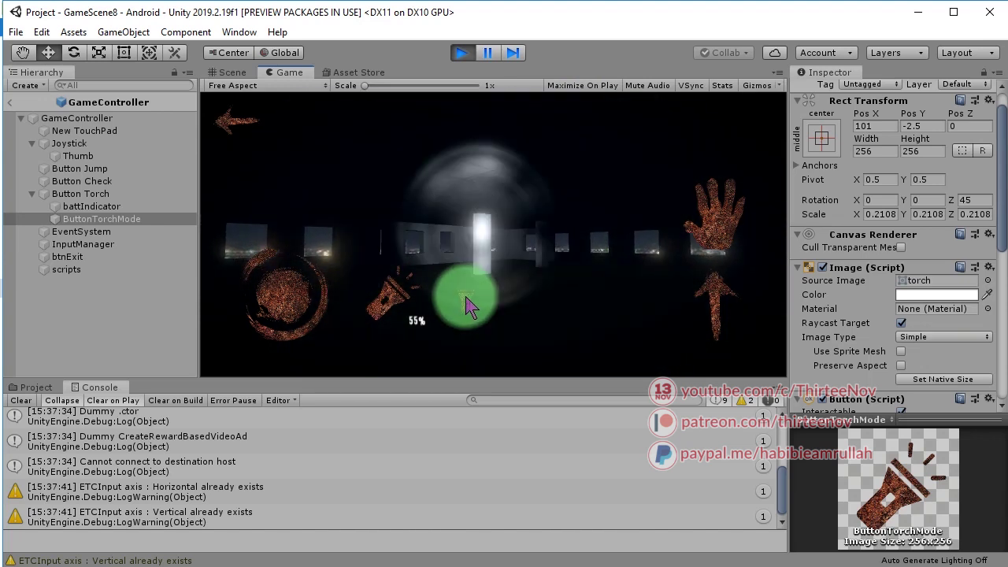
mouse_move(506, 244)
mouse_down()
mouse_move(556, 248)
mouse_move(530, 200)
mouse_move(519, 212)
mouse_move(571, 224)
mouse_move(457, 230)
mouse_move(344, 197)
mouse_move(323, 227)
mouse_move(514, 195)
mouse_move(634, 205)
mouse_move(403, 191)
mouse_move(597, 223)
mouse_move(345, 205)
mouse_move(432, 254)
mouse_move(475, 263)
mouse_up()
Look left around the corridor once more, then stop play mode
drag(575, 272, 467, 294)
drag(567, 215, 401, 207)
click(461, 55)
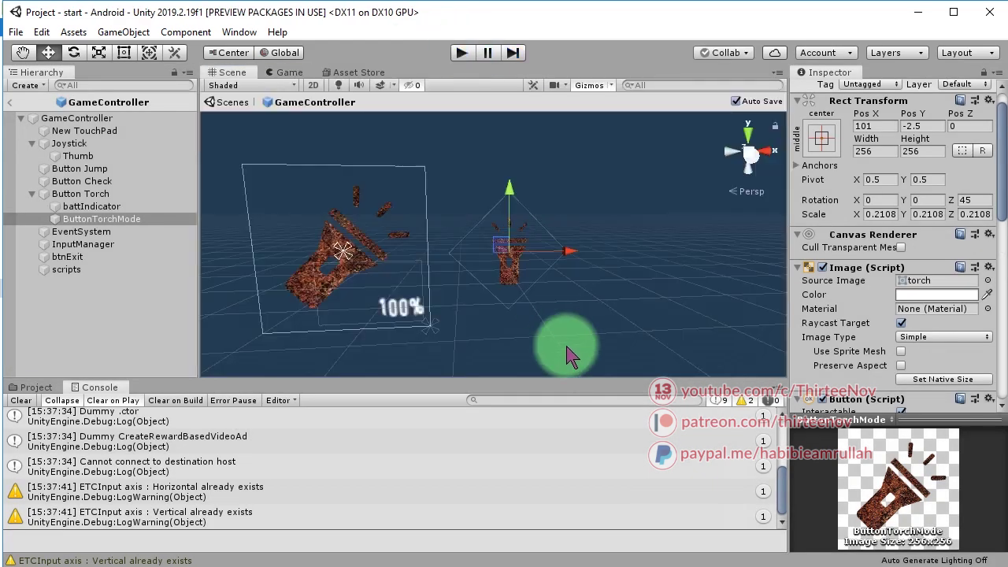